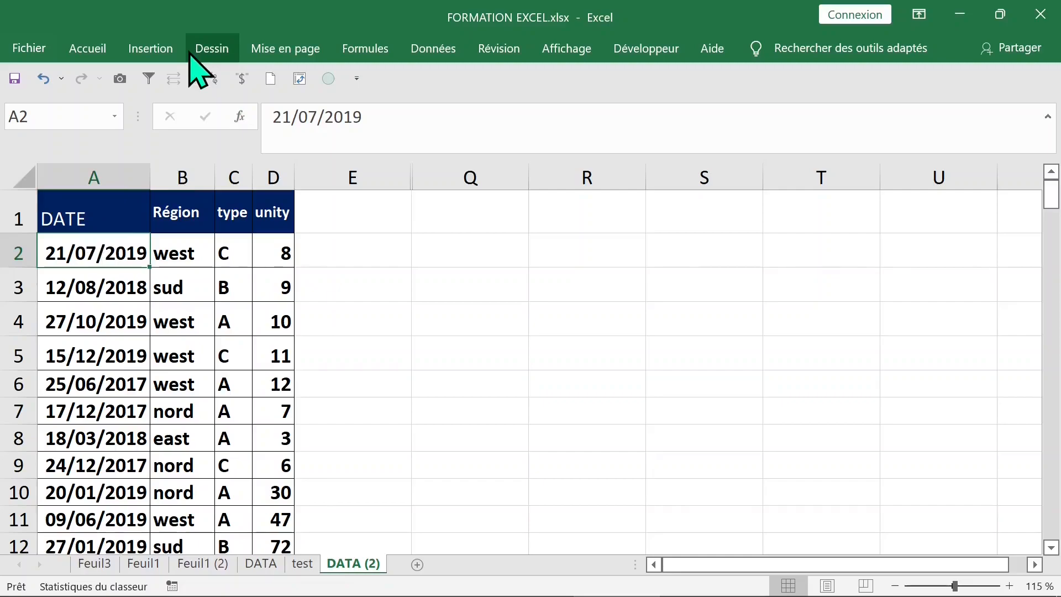
Insert a pivot table from range A1:D159 of sheet DATA (2) at cell Q1 of the existing worksheet.
{"action": "left_click", "coordinate": [151, 49]}
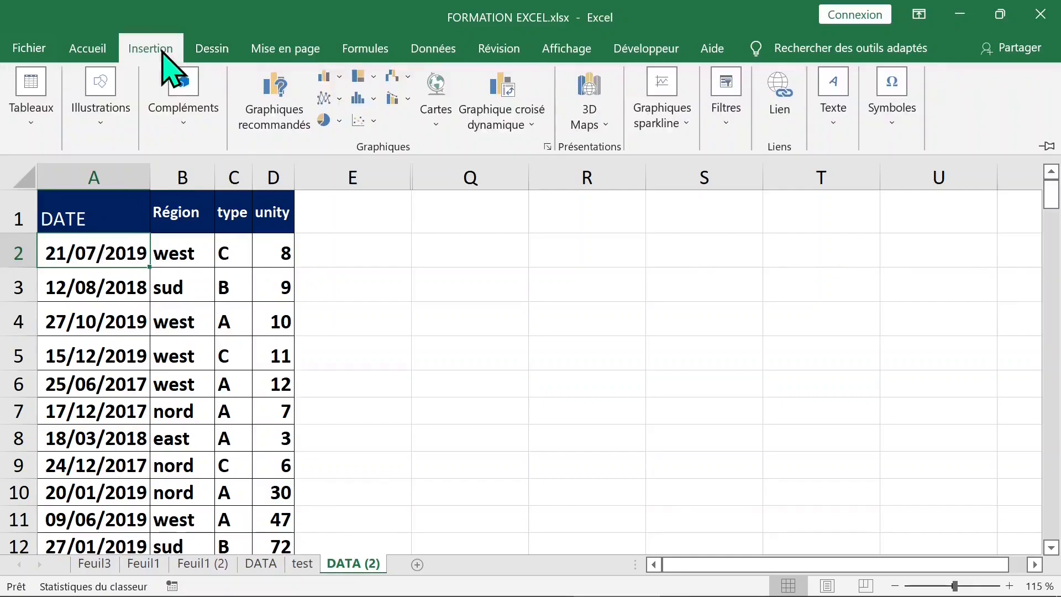
{"action": "left_click", "coordinate": [43, 94]}
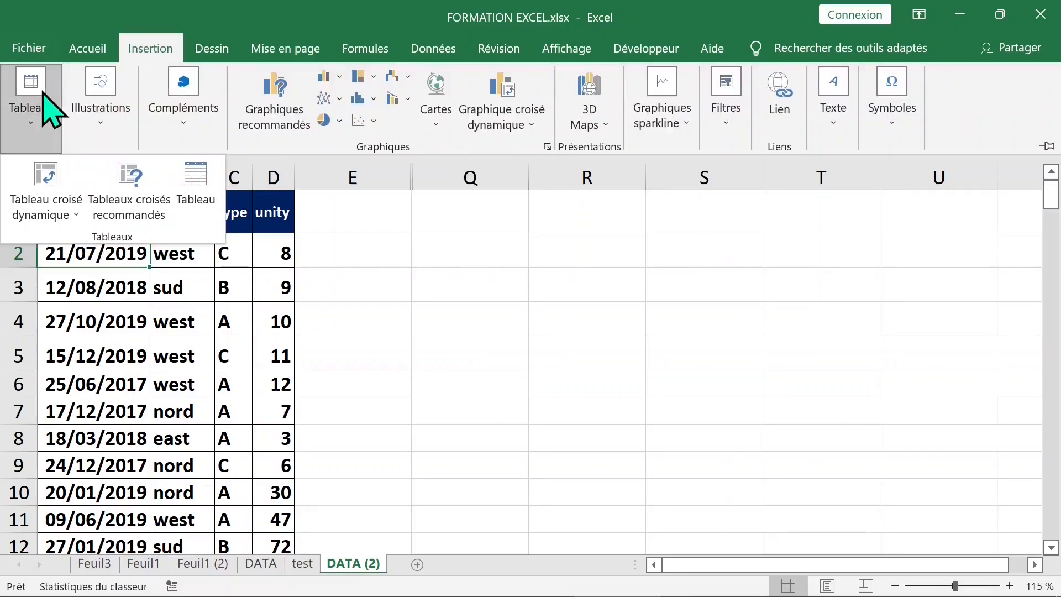
{"action": "left_click", "coordinate": [48, 186]}
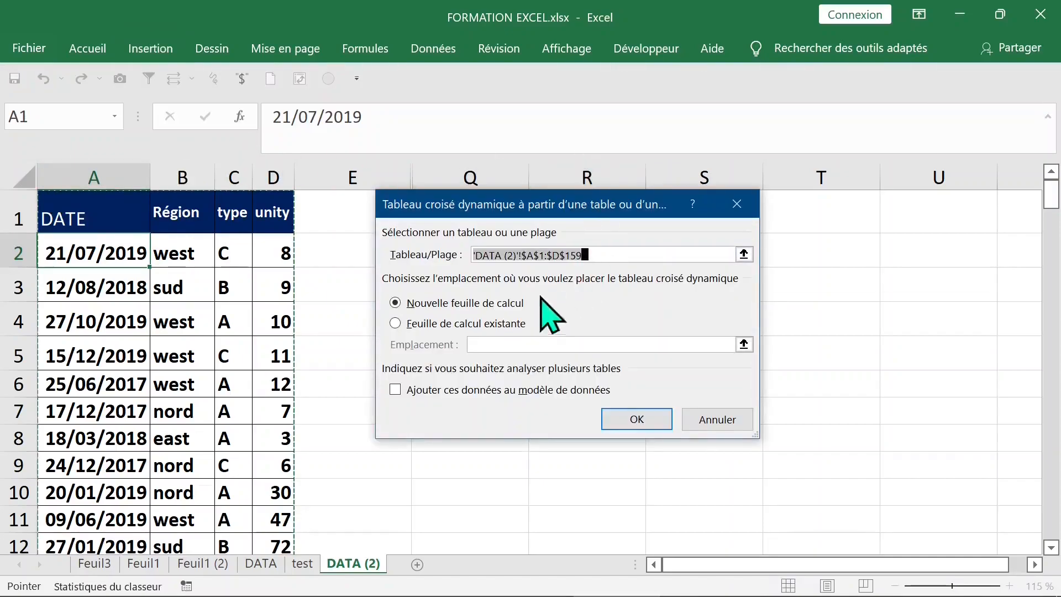
{"action": "left_click", "coordinate": [467, 325]}
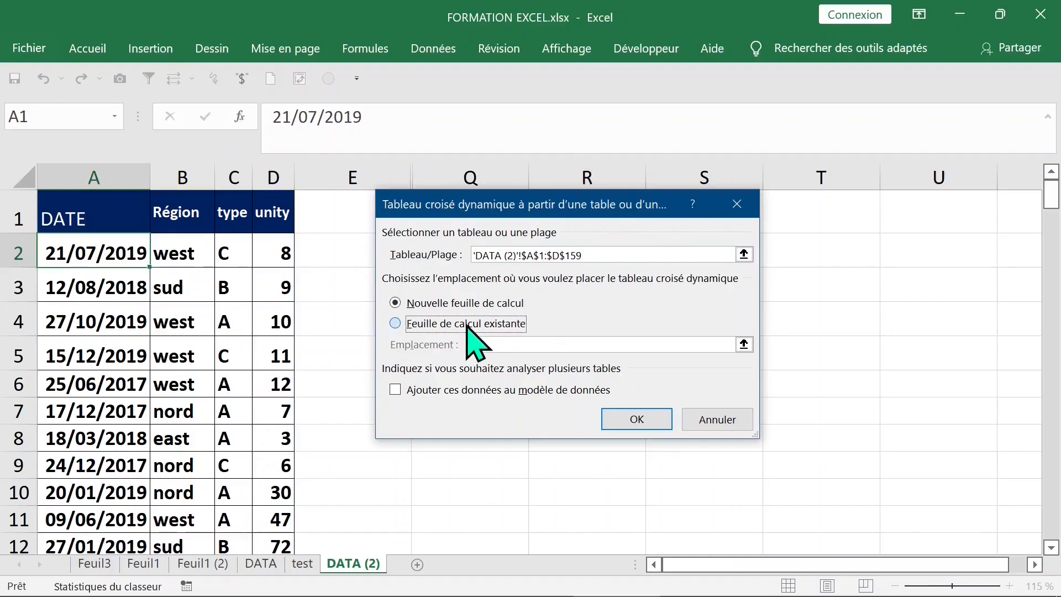
{"action": "left_click_drag", "start_coordinate": [533, 210], "coordinate": [719, 229]}
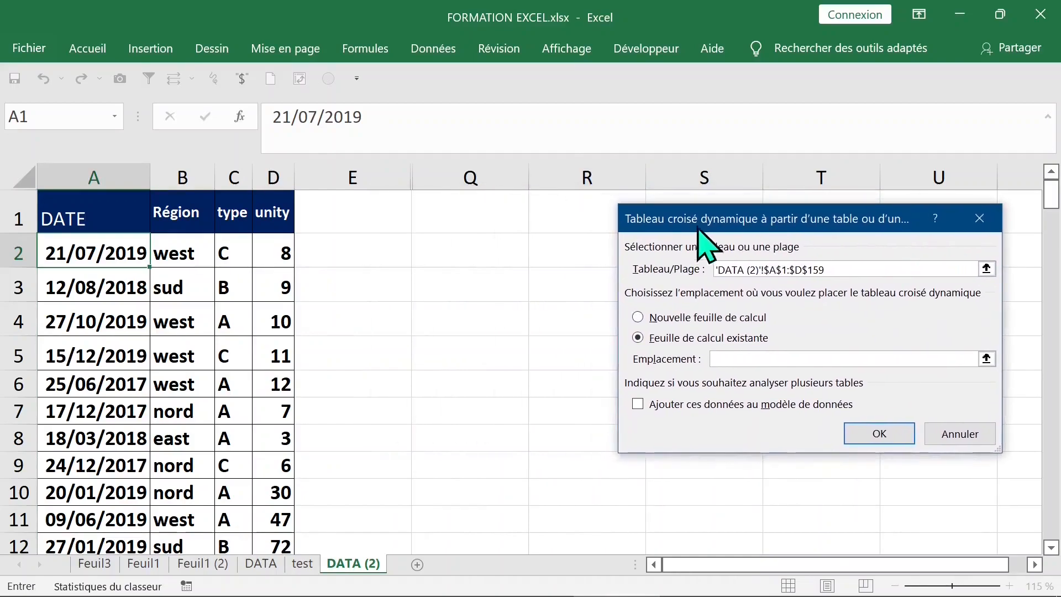
{"action": "left_click", "coordinate": [479, 221]}
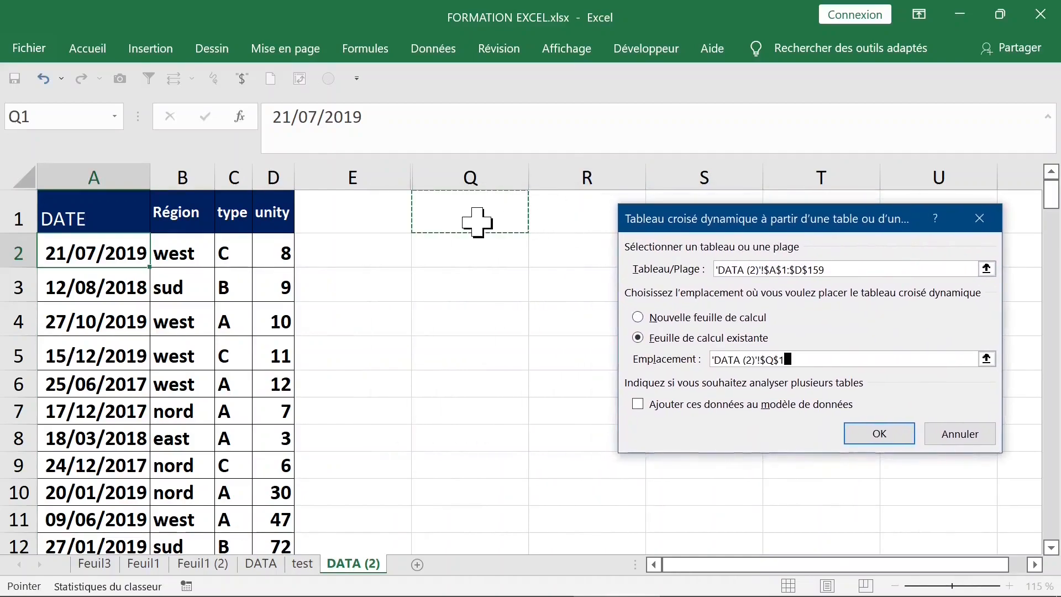
{"action": "left_click", "coordinate": [880, 435]}
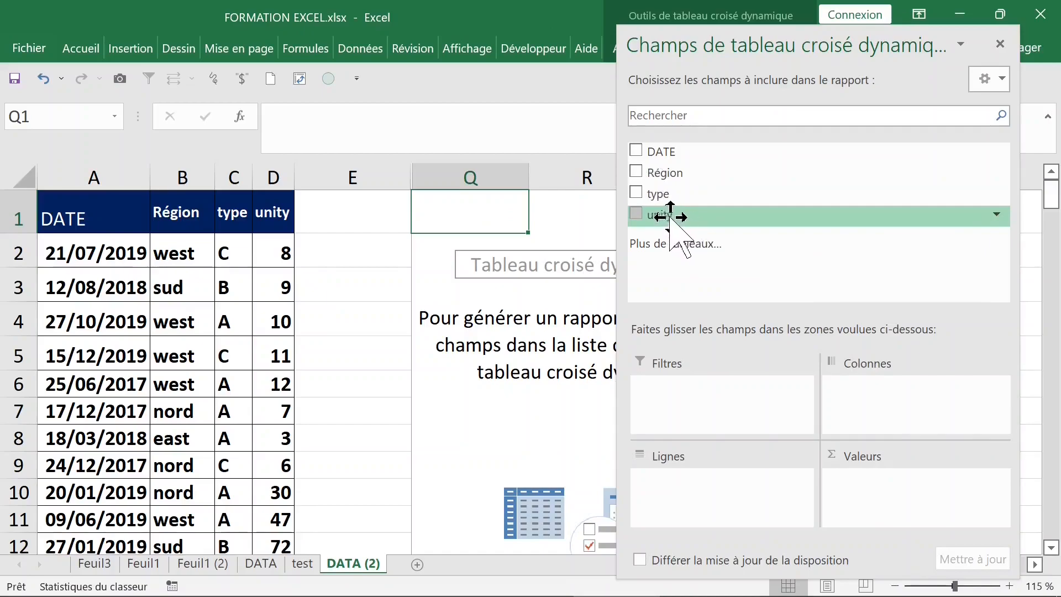
Add the Région field to the pivot table's rows and the sum of unity to its values.
{"action": "left_click", "coordinate": [641, 176]}
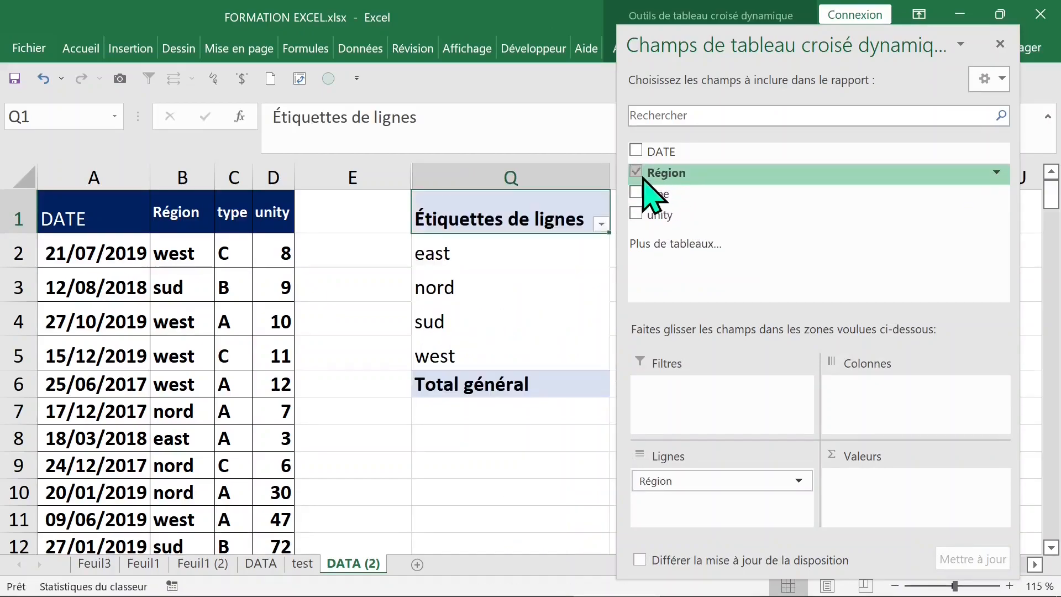
{"action": "left_click", "coordinate": [637, 172]}
{"action": "left_click", "coordinate": [636, 172]}
{"action": "left_click", "coordinate": [637, 172]}
{"action": "left_click_drag", "start_coordinate": [677, 176], "coordinate": [700, 485]}
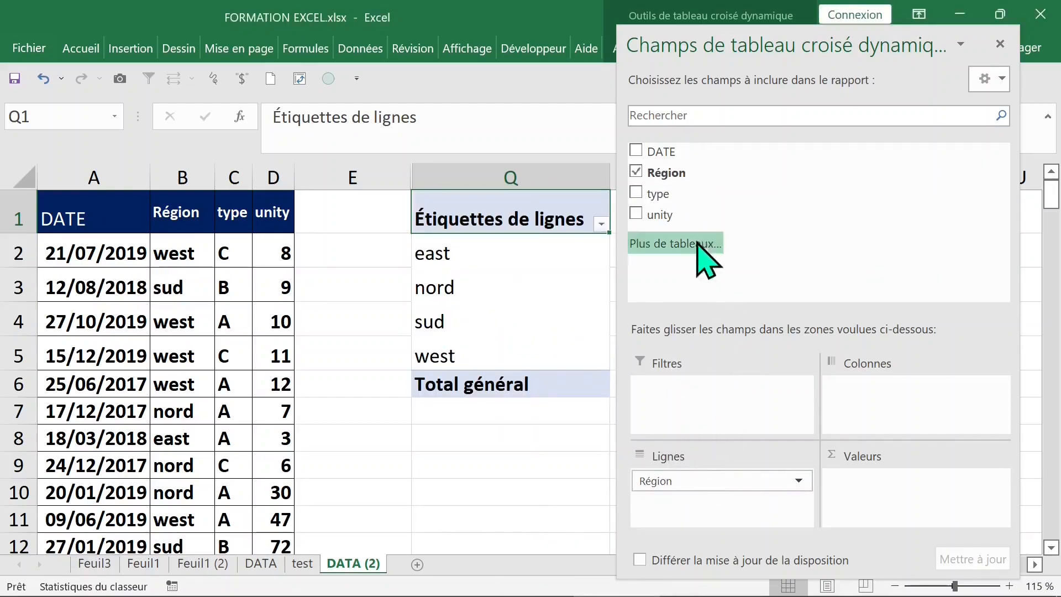
{"action": "left_click", "coordinate": [637, 215]}
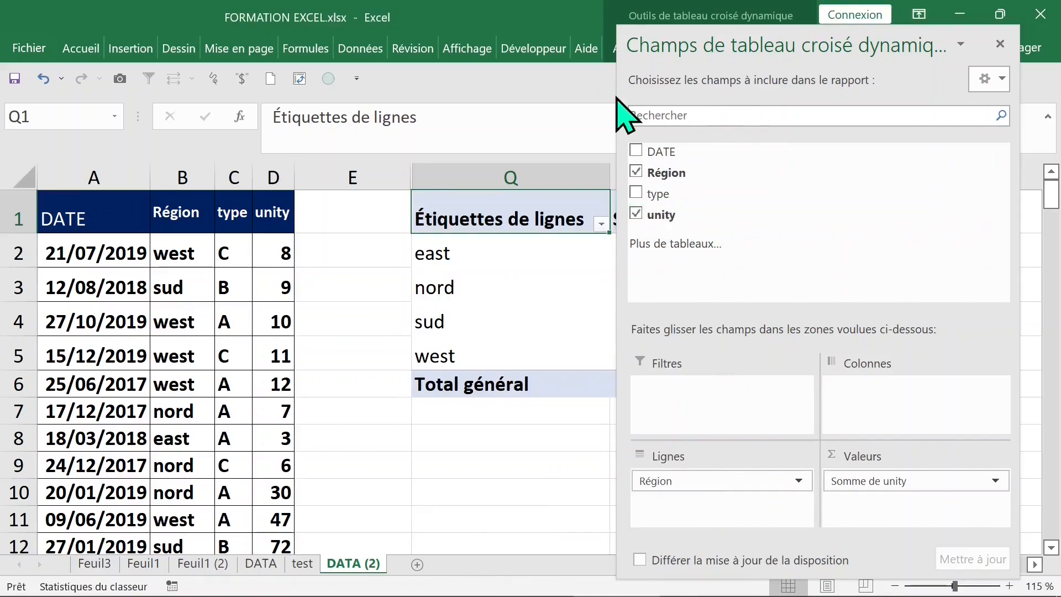
Narrow the pivot table field list, move it off the sums column and close it.
{"action": "left_click_drag", "start_coordinate": [617, 94], "coordinate": [700, 96]}
{"action": "left_click_drag", "start_coordinate": [791, 45], "coordinate": [247, 42]}
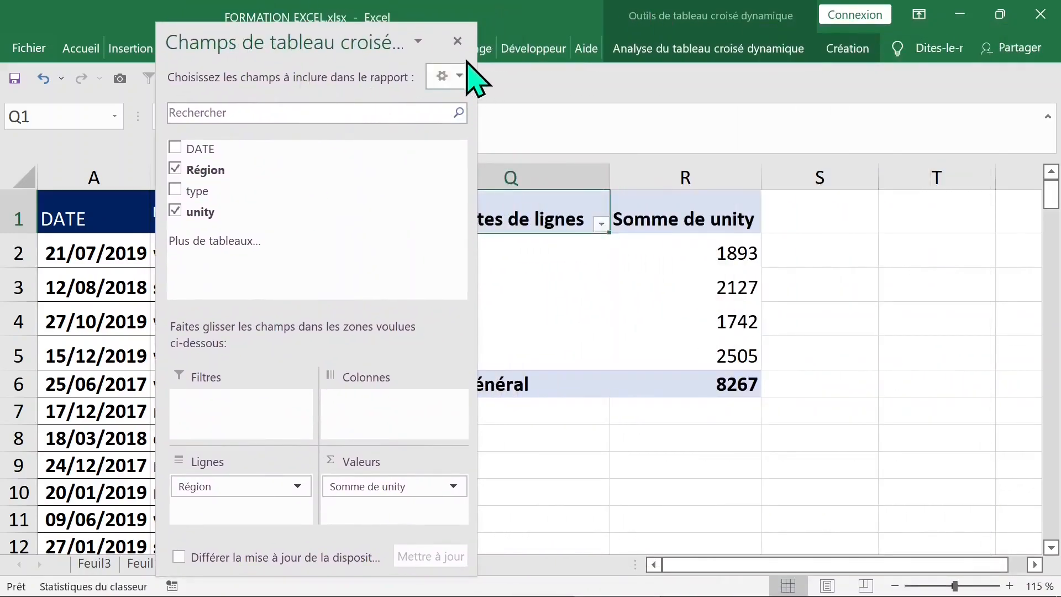
{"action": "left_click", "coordinate": [457, 41]}
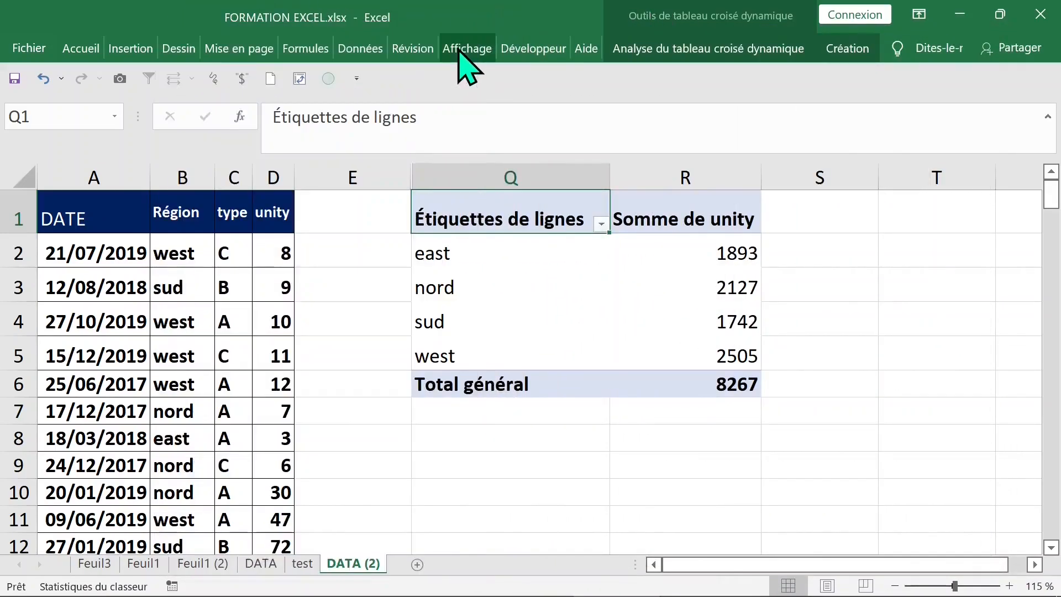
Bring back the pivot table field list with the analysis display options, and close it again.
{"action": "left_click", "coordinate": [863, 54]}
{"action": "left_click", "coordinate": [766, 50]}
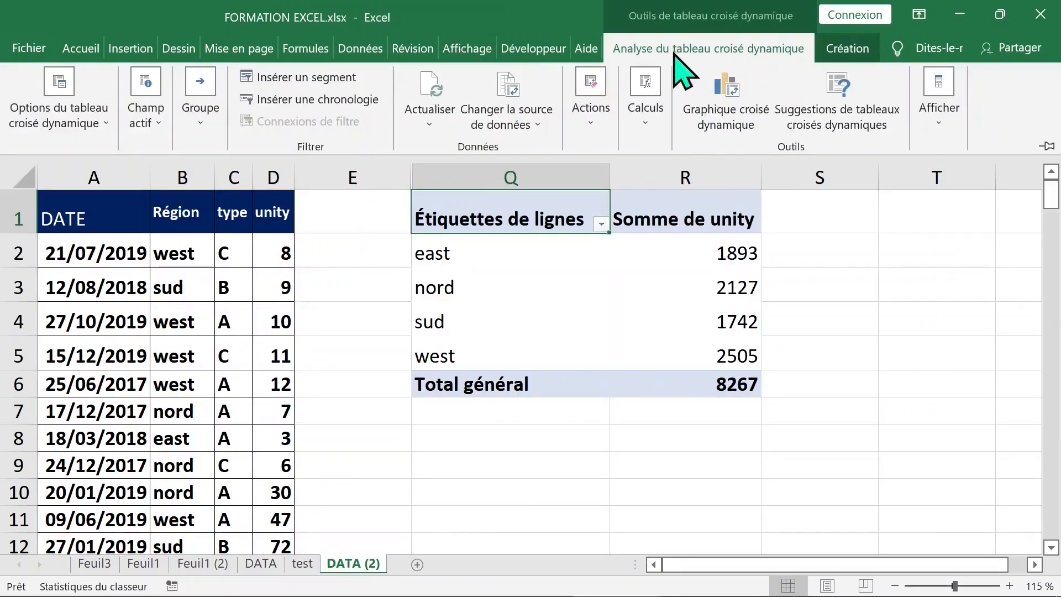
{"action": "left_click", "coordinate": [942, 130]}
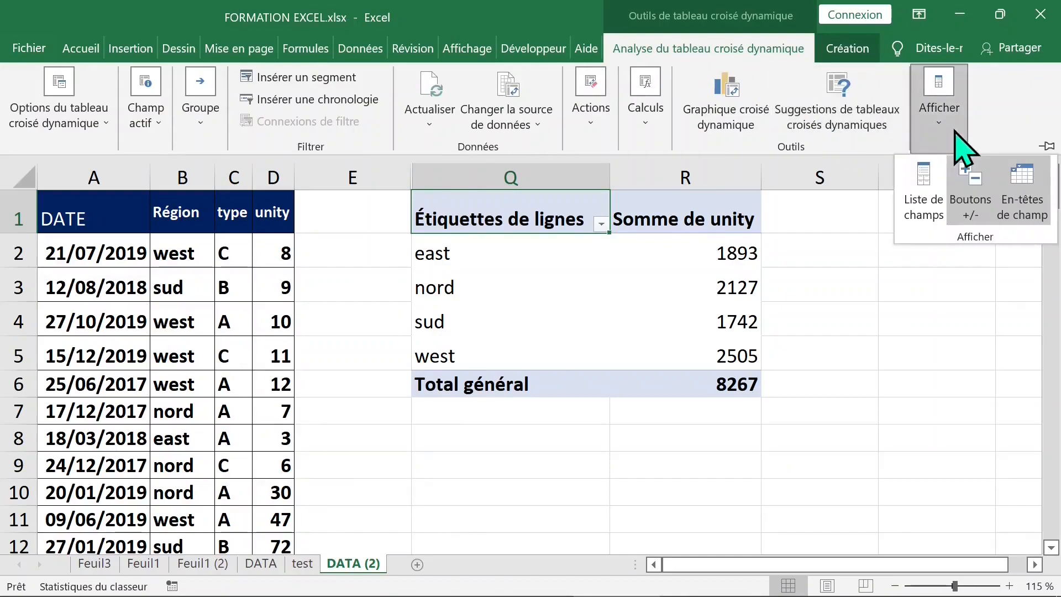
{"action": "left_click", "coordinate": [929, 191]}
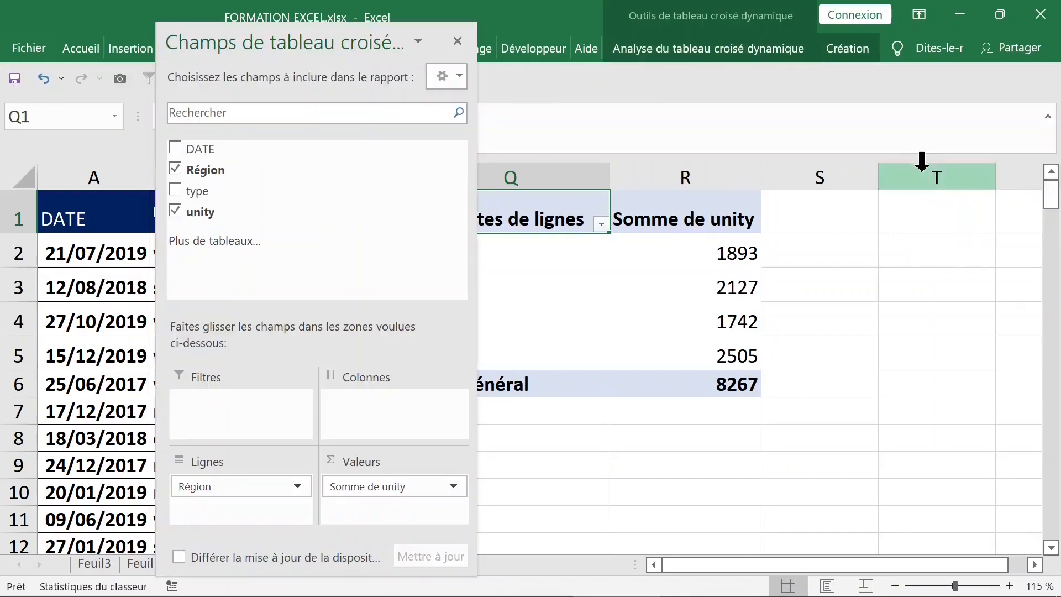
{"action": "left_click", "coordinate": [458, 38]}
Show the field list from the context options of the east label in Q2, and close it.
{"action": "left_click", "coordinate": [548, 252]}
{"action": "right_click", "coordinate": [546, 253]}
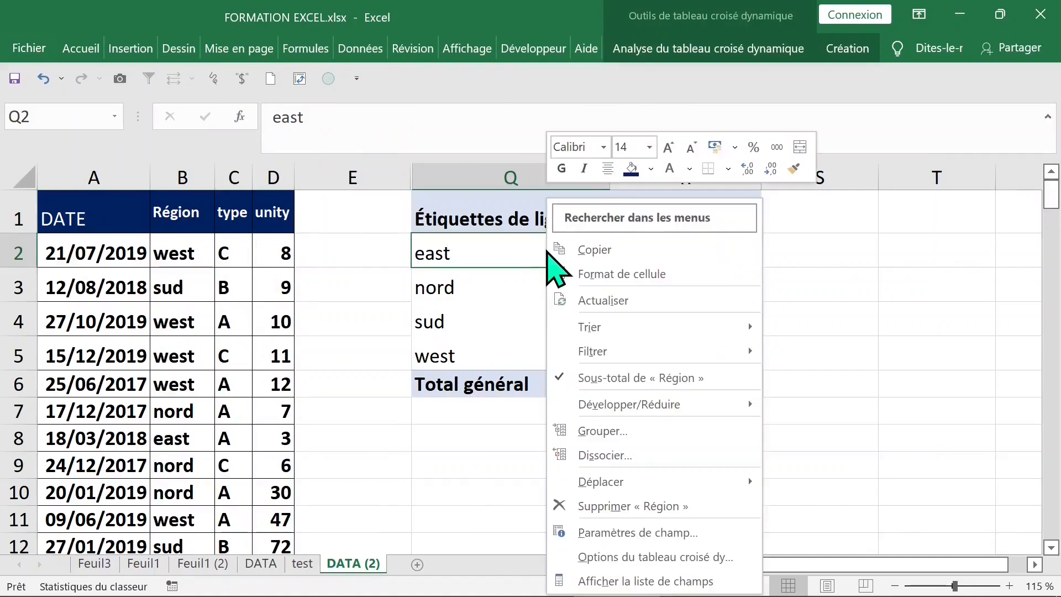
{"action": "left_click", "coordinate": [669, 581]}
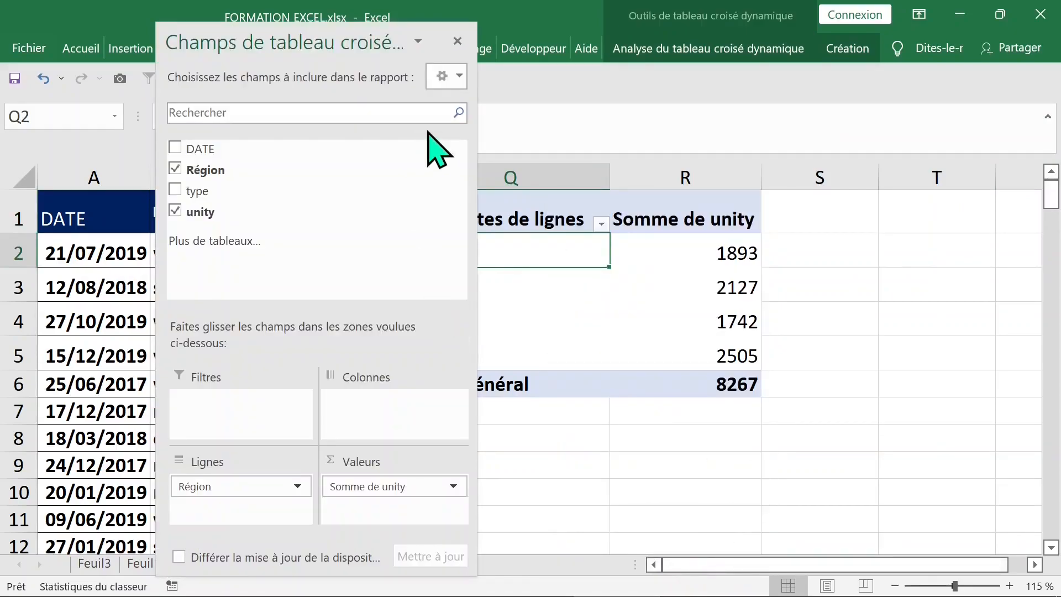
{"action": "left_click", "coordinate": [457, 41]}
Examine the region labels and their unity sums in the pivot table.
{"action": "left_click", "coordinate": [720, 256]}
{"action": "left_click", "coordinate": [426, 266]}
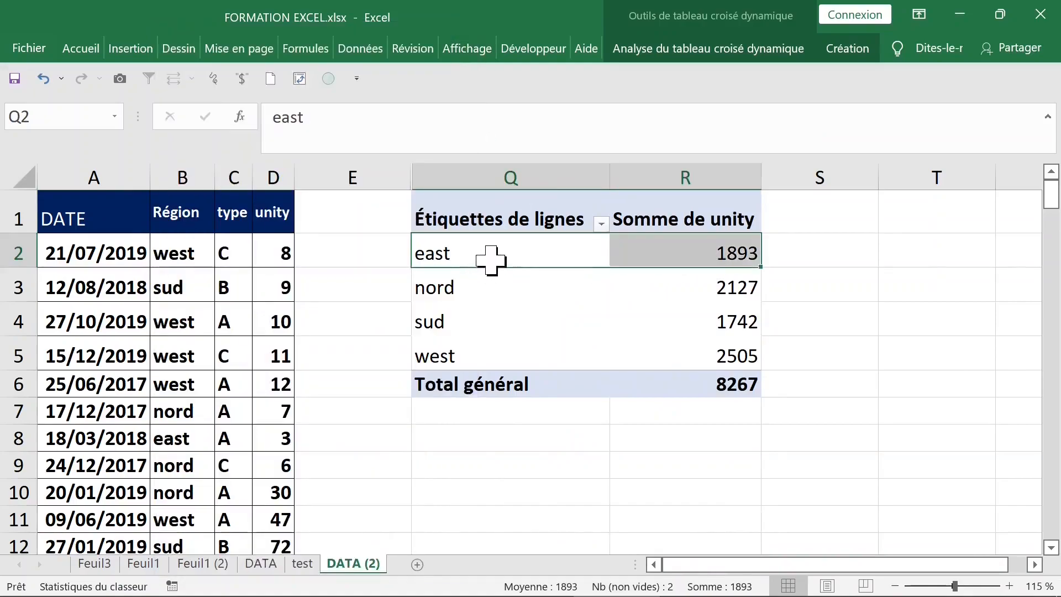
{"action": "left_click", "coordinate": [488, 261]}
{"action": "left_click", "coordinate": [507, 303]}
{"action": "key", "text": "Return"}
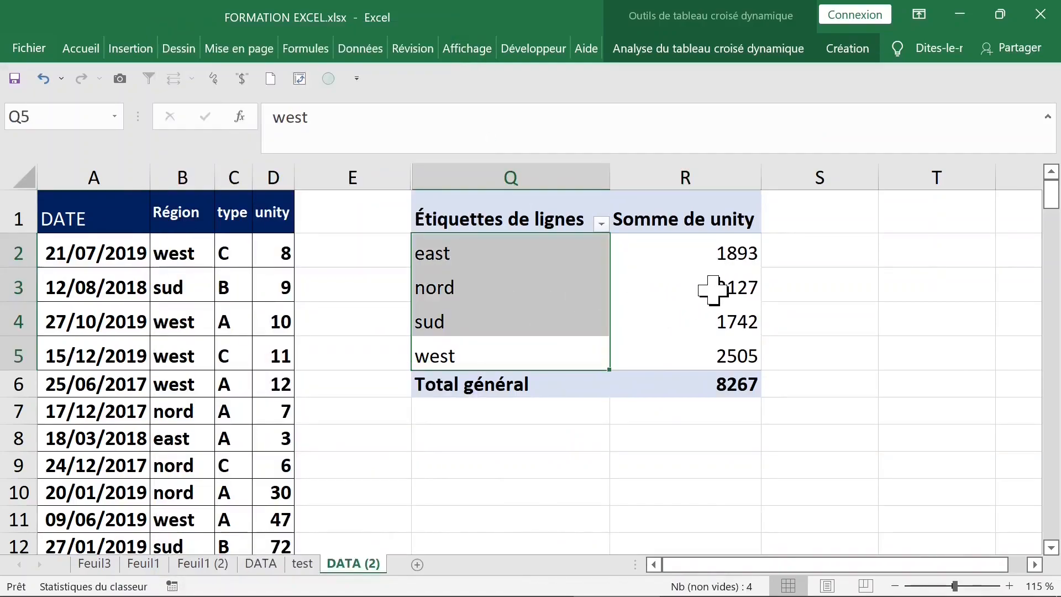
{"action": "left_click", "coordinate": [716, 289]}
{"action": "left_click", "coordinate": [695, 252]}
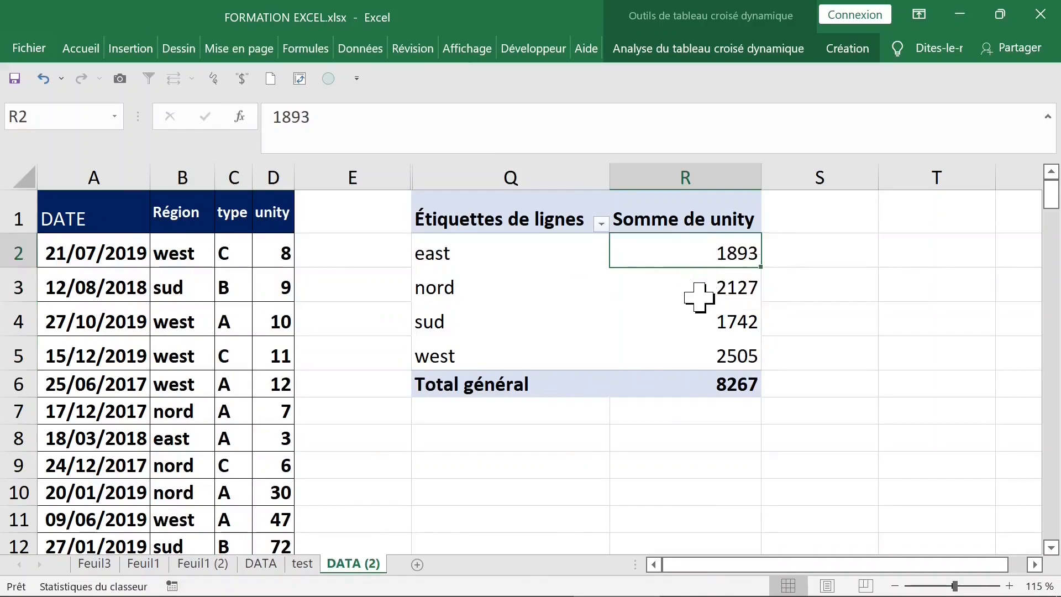
{"action": "left_click", "coordinate": [698, 291]}
Sort the pivot table's regions by Somme de unity from smallest to largest and check the order.
{"action": "right_click", "coordinate": [663, 251]}
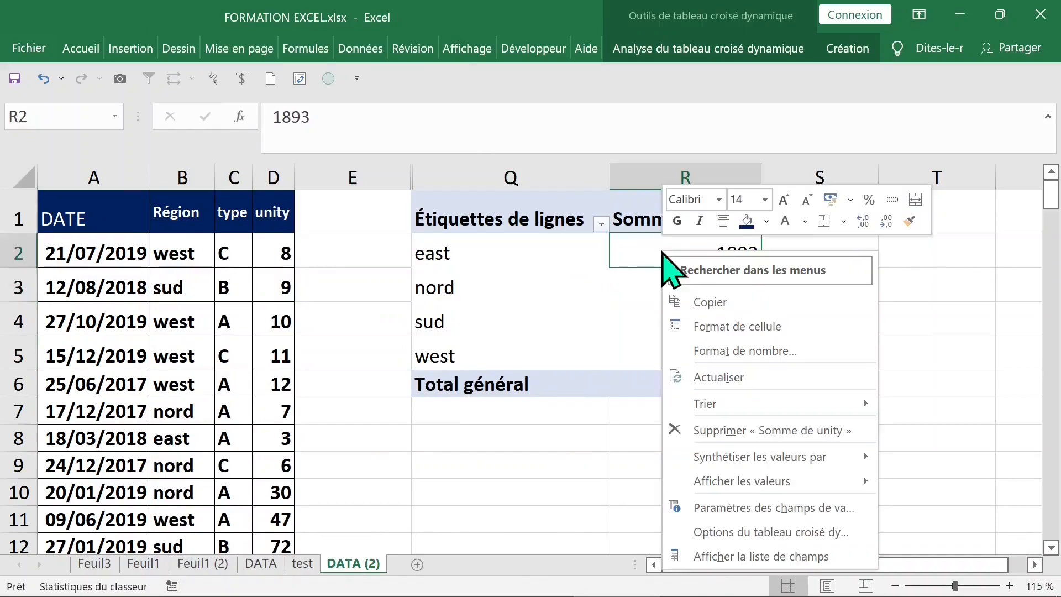
{"action": "key", "text": "Down"}
{"action": "key", "text": "Down"}
{"action": "key", "text": "Down"}
{"action": "key", "text": "Down"}
{"action": "key", "text": "Down"}
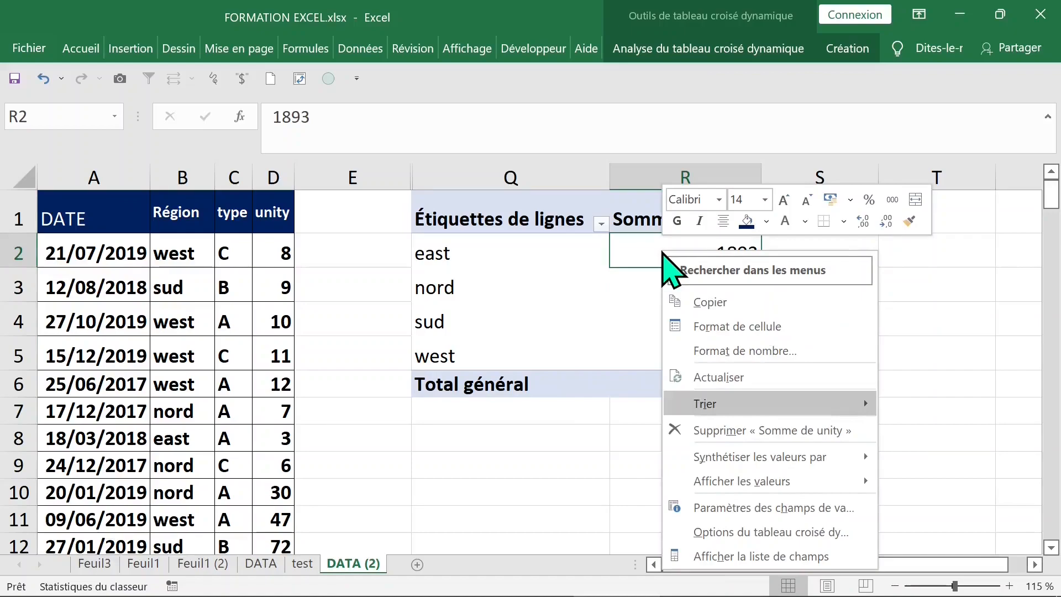
{"action": "key", "text": "Right"}
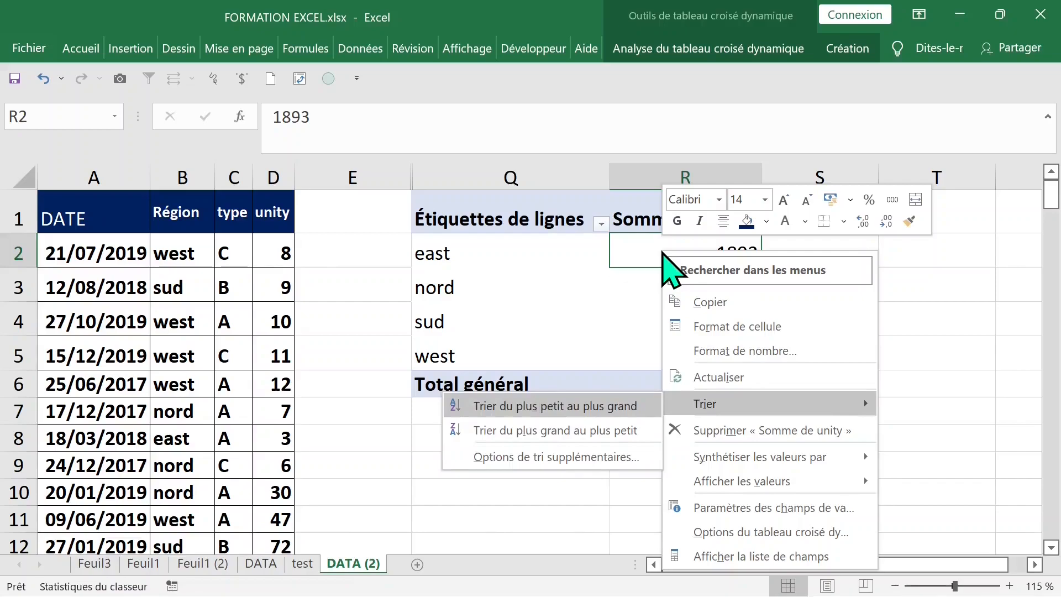
{"action": "key", "text": "Return"}
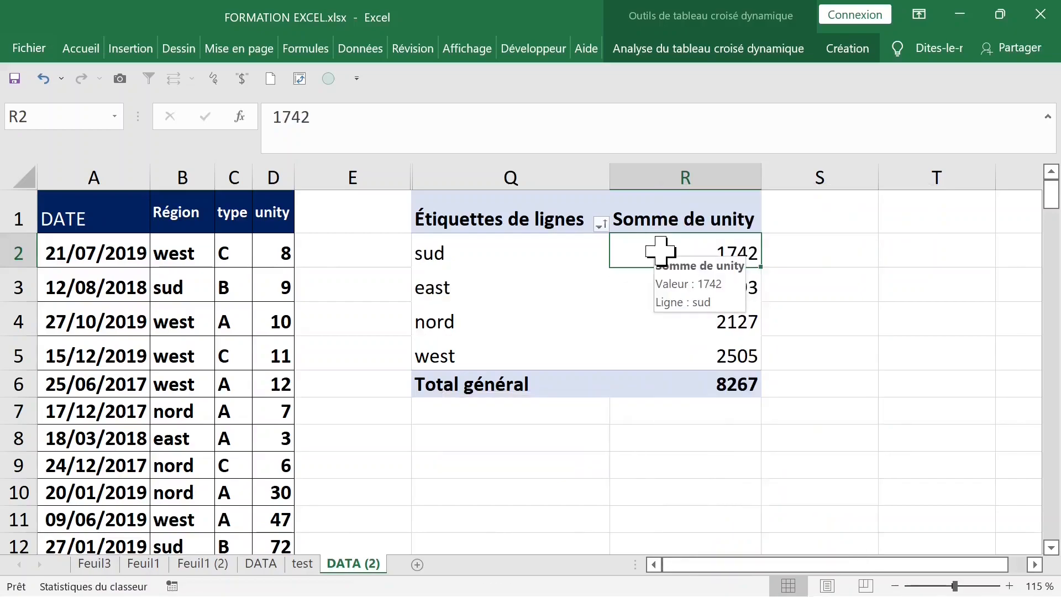
{"action": "left_click_drag", "start_coordinate": [705, 254], "coordinate": [708, 355]}
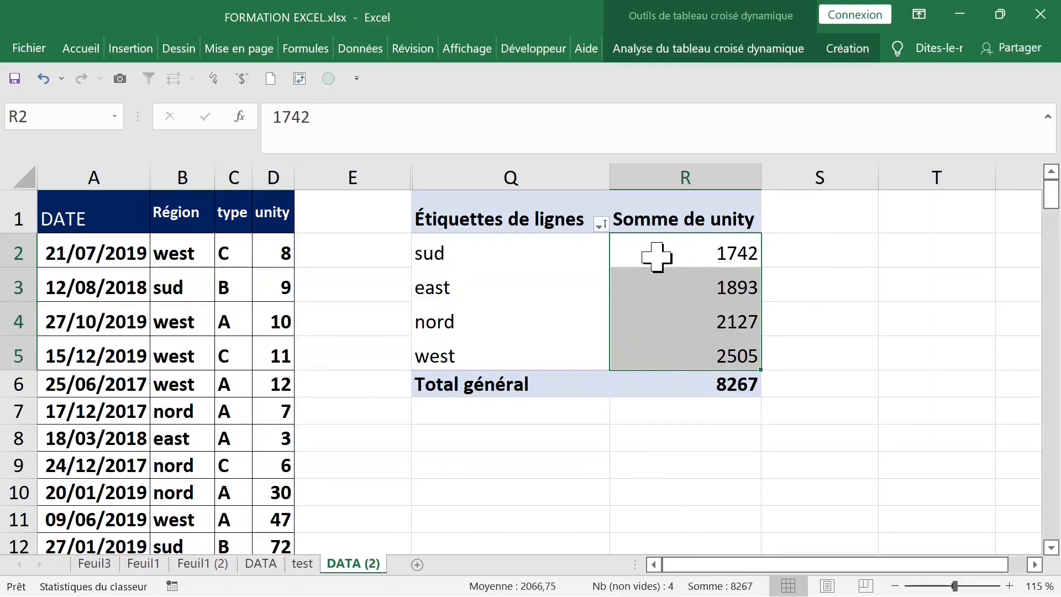
{"action": "left_click", "coordinate": [593, 257]}
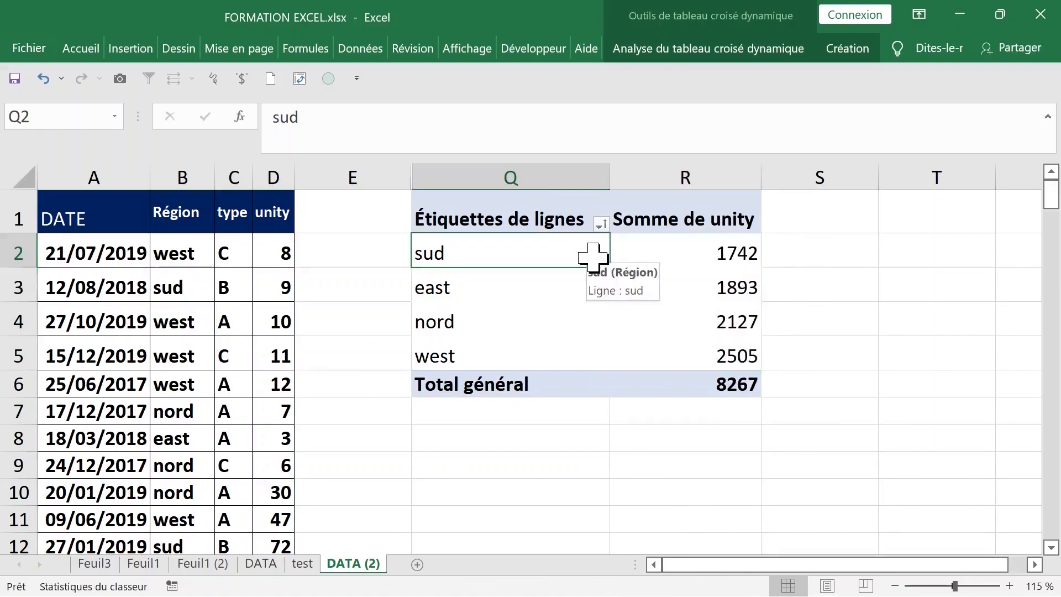
Reopen the field list, move it clear of the pivot table and add the type field to the rows under Région.
{"action": "right_click", "coordinate": [654, 243]}
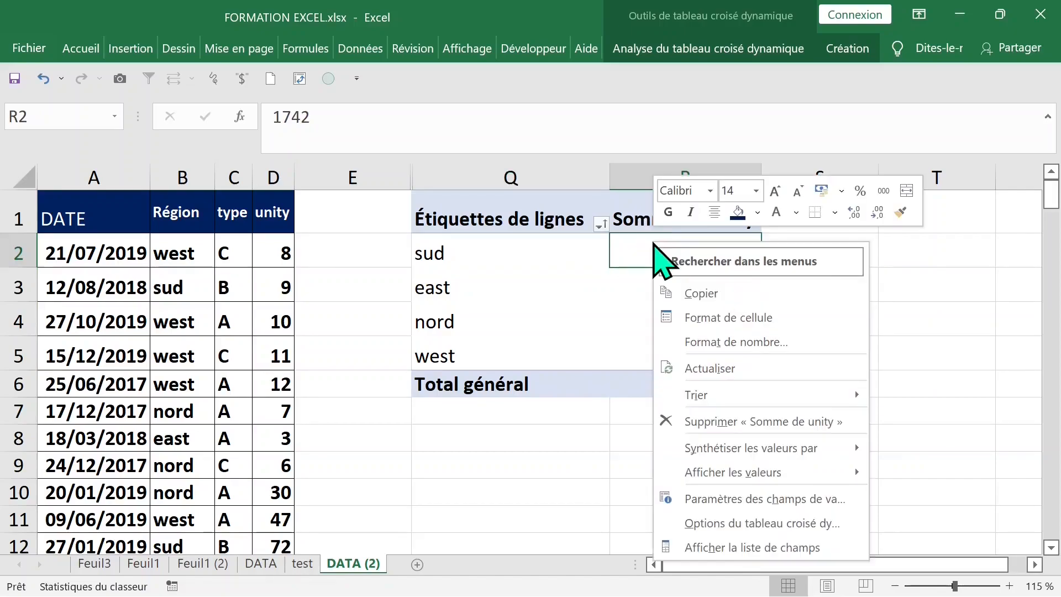
{"action": "key", "text": "Up"}
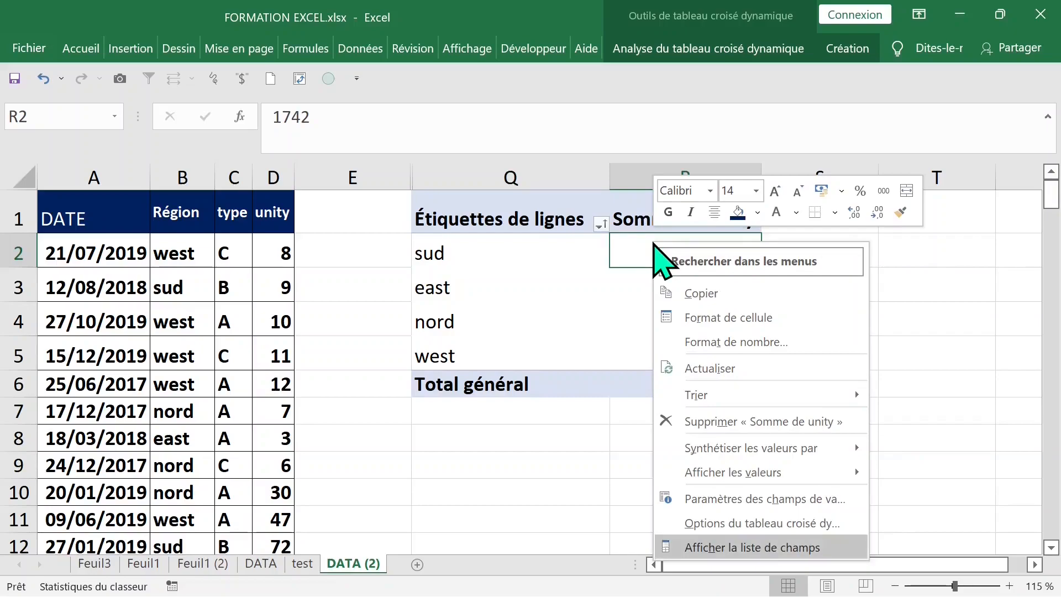
{"action": "key", "text": "Return"}
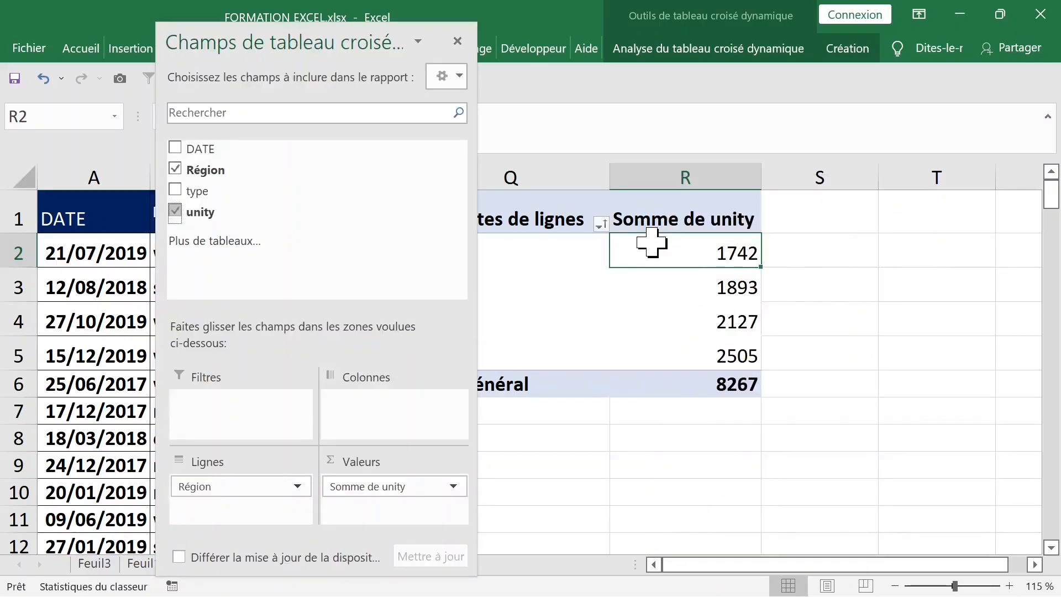
{"action": "left_click_drag", "start_coordinate": [293, 50], "coordinate": [210, 40]}
{"action": "left_click", "coordinate": [442, 194]}
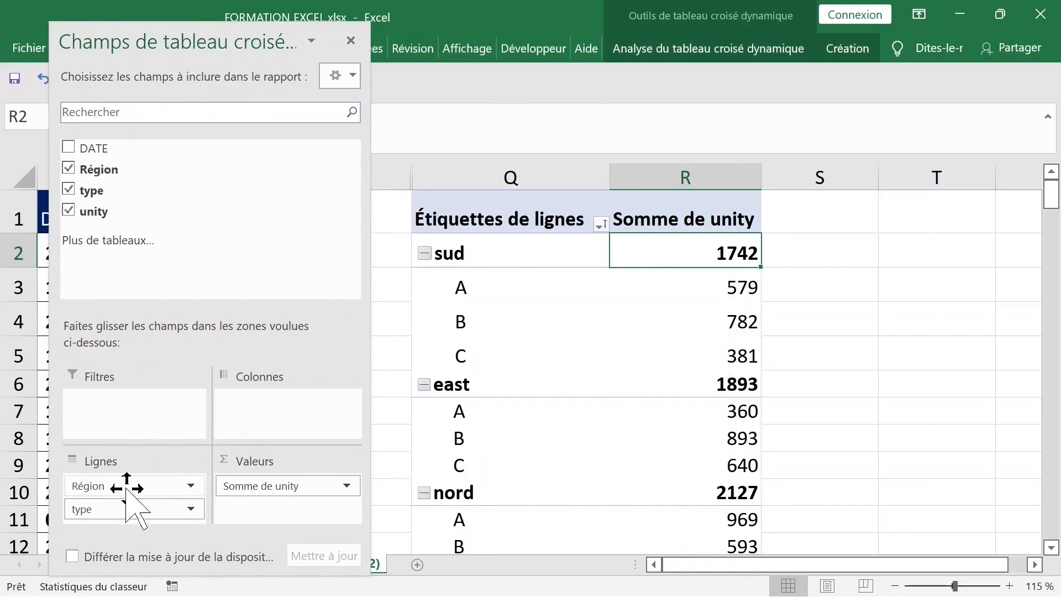
Try Région in the columns, settle on type in the columns with Région in the rows, and close the field list.
{"action": "left_click_drag", "start_coordinate": [119, 486], "coordinate": [287, 401]}
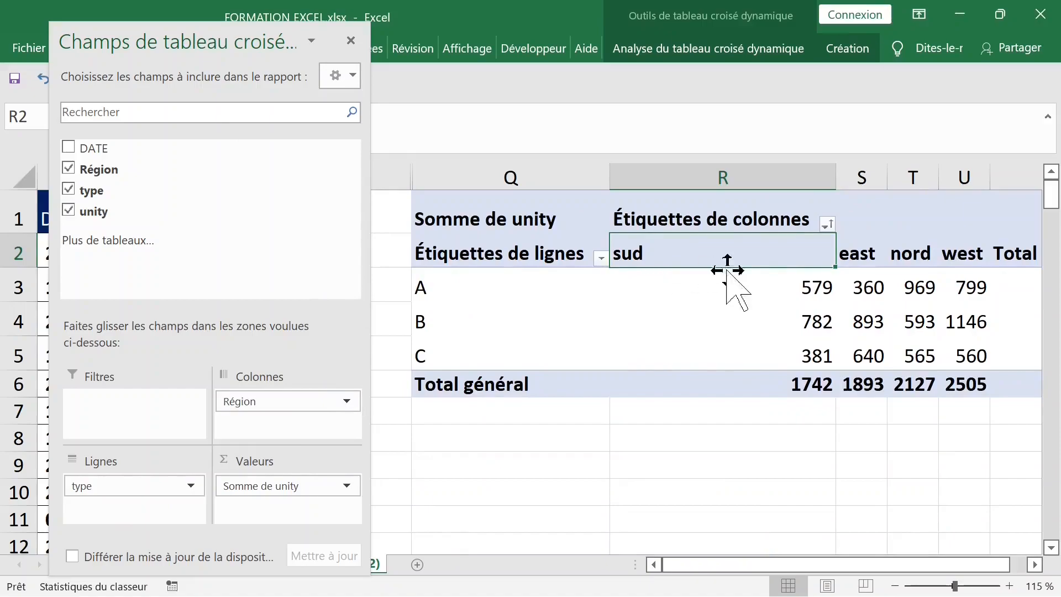
{"action": "mouse_move", "coordinate": [266, 401]}
{"action": "left_mouse_down"}
{"action": "mouse_move", "coordinate": [147, 529]}
{"action": "mouse_move", "coordinate": [137, 509]}
{"action": "mouse_move", "coordinate": [213, 480]}
{"action": "mouse_move", "coordinate": [259, 419]}
{"action": "left_mouse_up"}
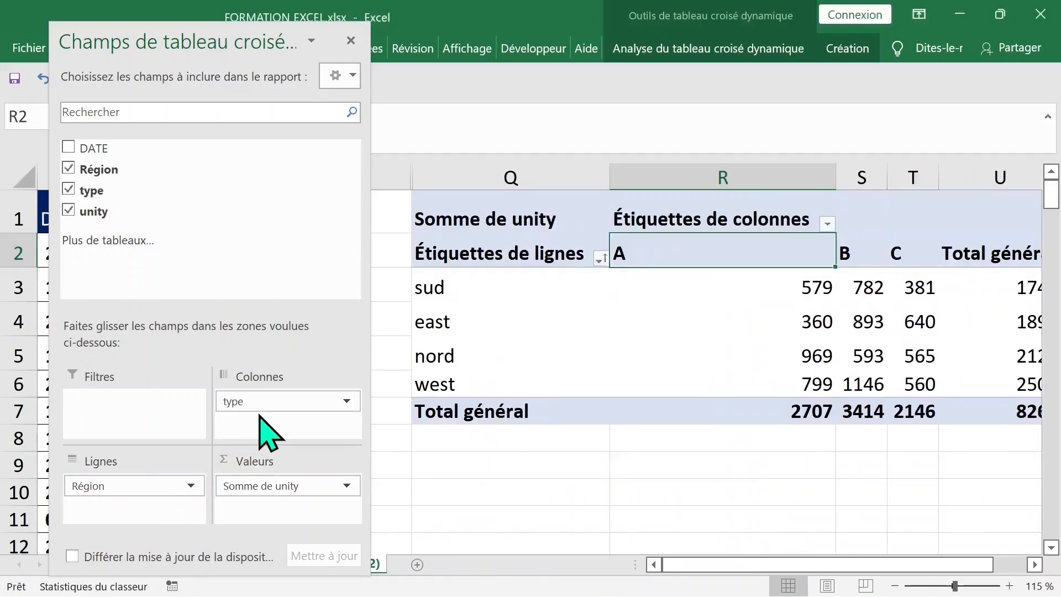
{"action": "left_click", "coordinate": [351, 41]}
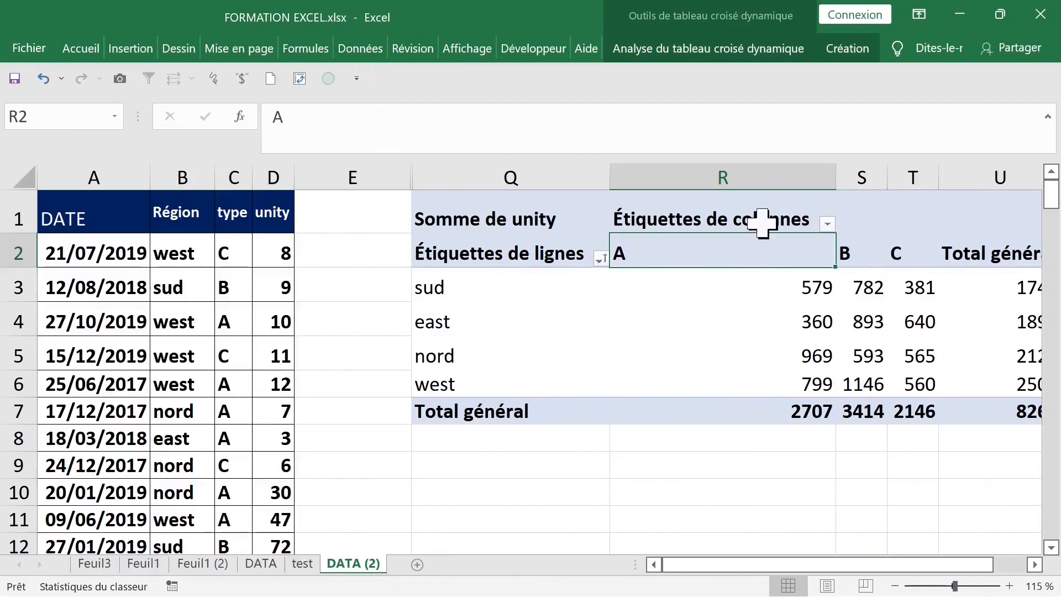
Change the pivot table's report layout to tabular form and collapse the ribbon.
{"action": "left_click", "coordinate": [716, 56]}
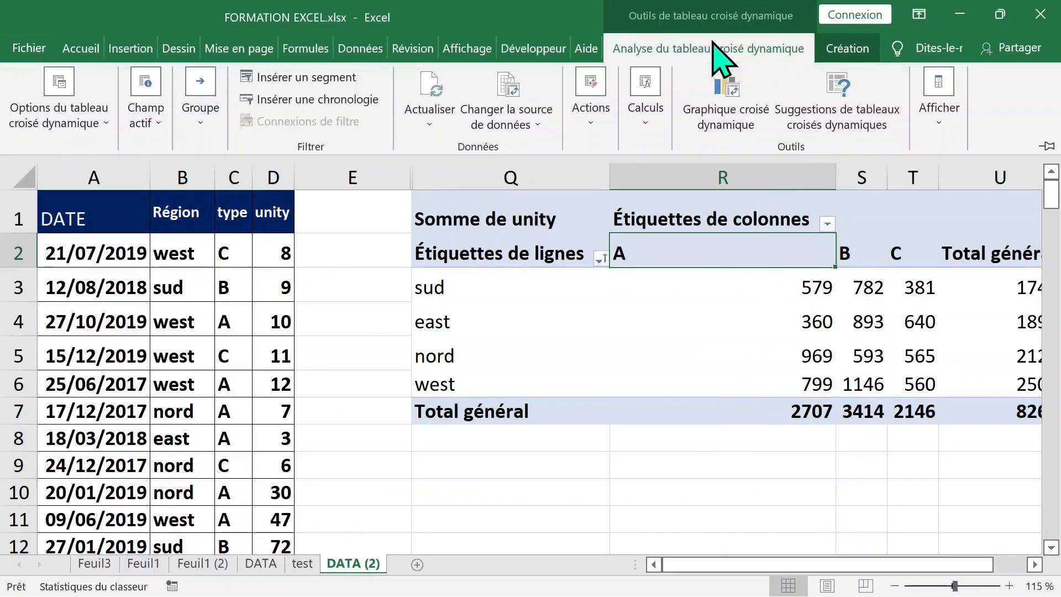
{"action": "left_click", "coordinate": [854, 52]}
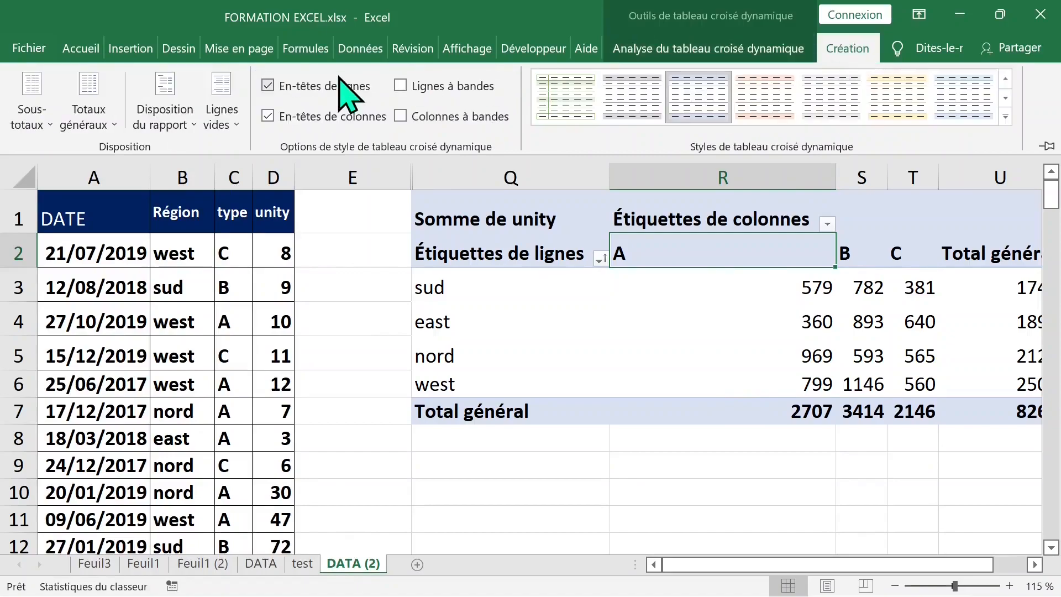
{"action": "left_click", "coordinate": [193, 123]}
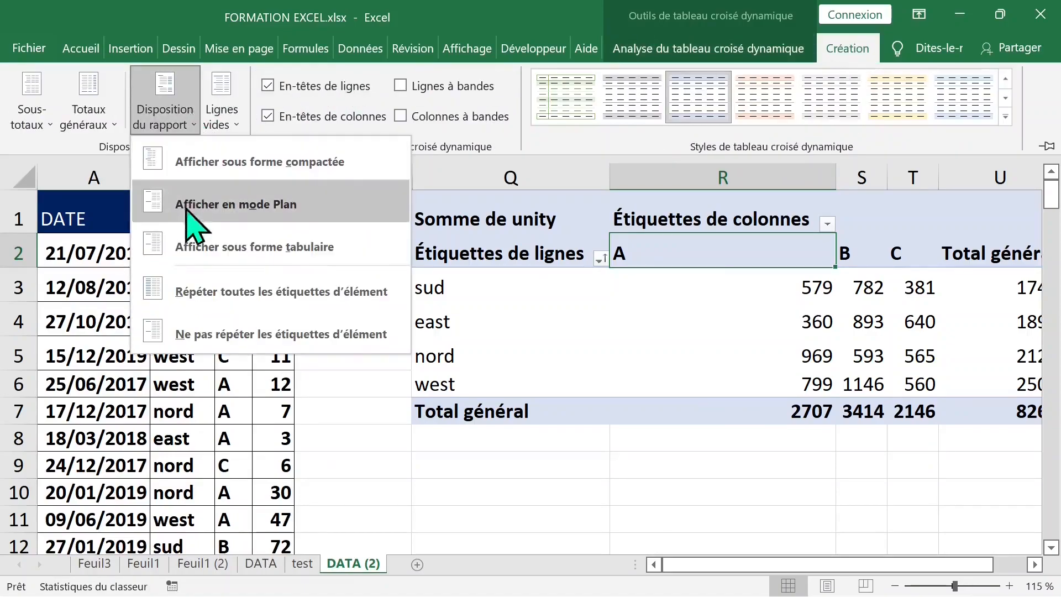
{"action": "left_click", "coordinate": [220, 250]}
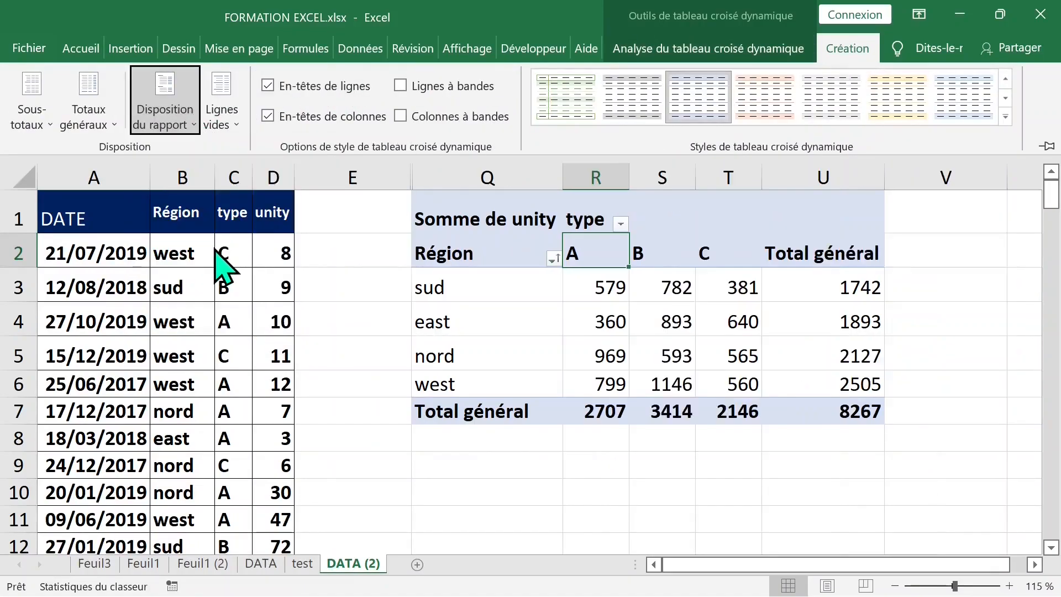
{"action": "key", "text": "ctrl+F1"}
Examine the type headers, region rows and crossing sums in the tabular pivot table.
{"action": "left_click", "coordinate": [476, 290]}
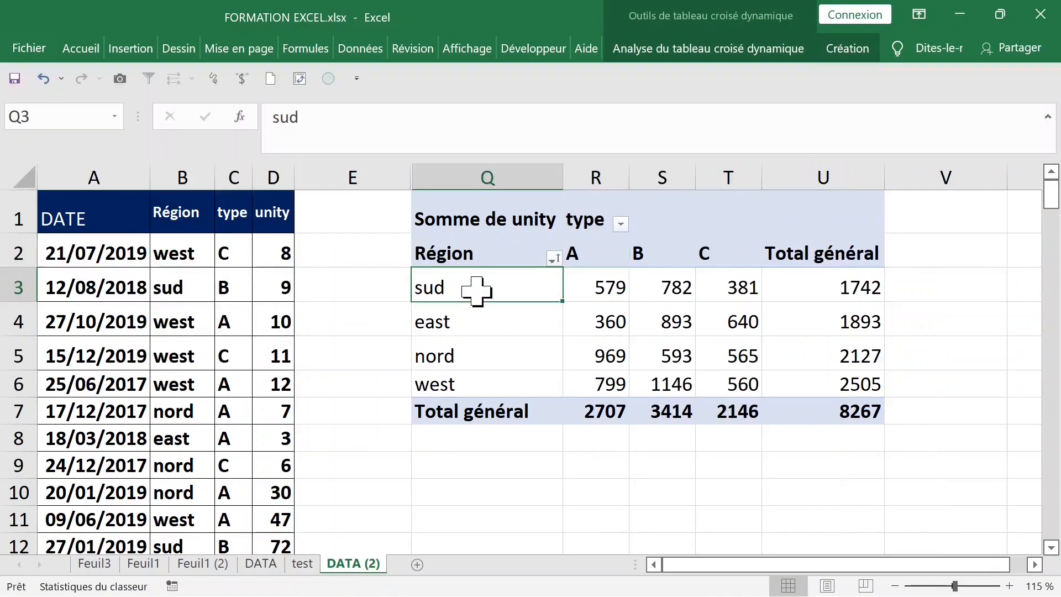
{"action": "left_click", "coordinate": [594, 289]}
{"action": "left_click", "coordinate": [609, 252]}
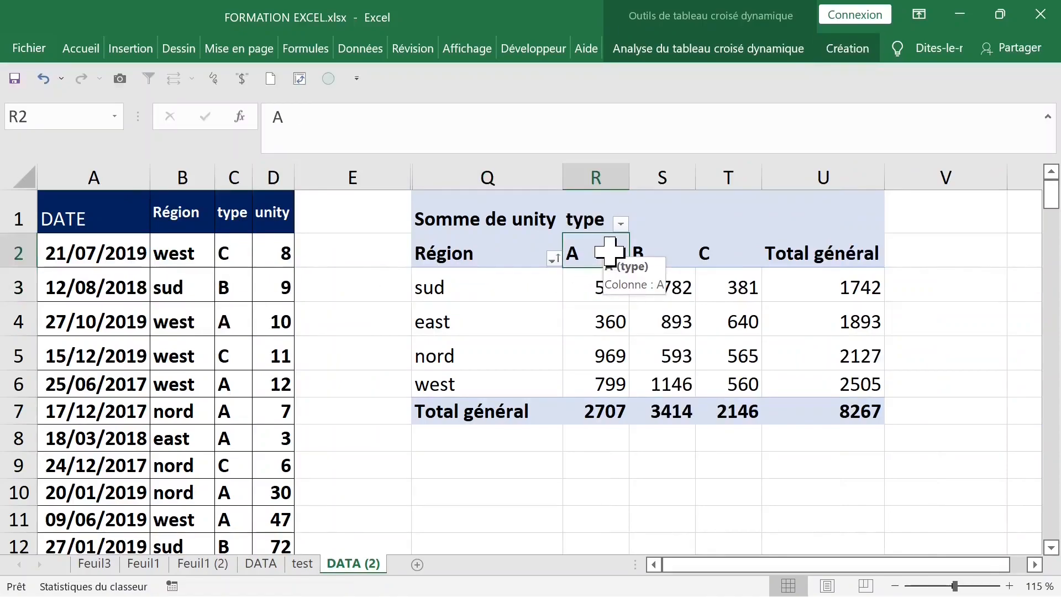
{"action": "left_click", "coordinate": [665, 249]}
{"action": "left_click", "coordinate": [718, 251]}
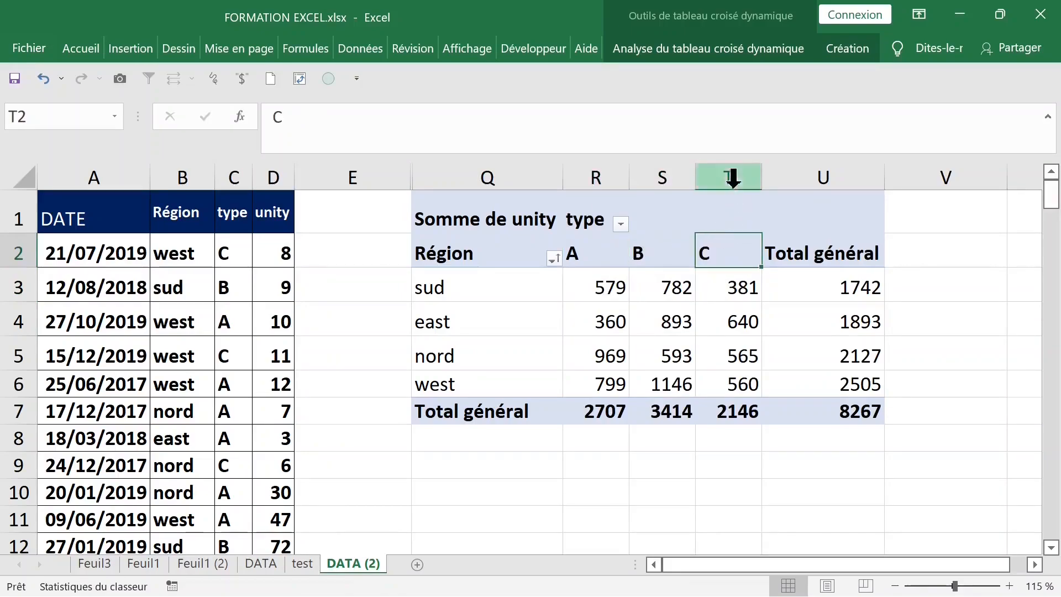
{"action": "left_click", "coordinate": [719, 176]}
{"action": "left_click", "coordinate": [407, 285]}
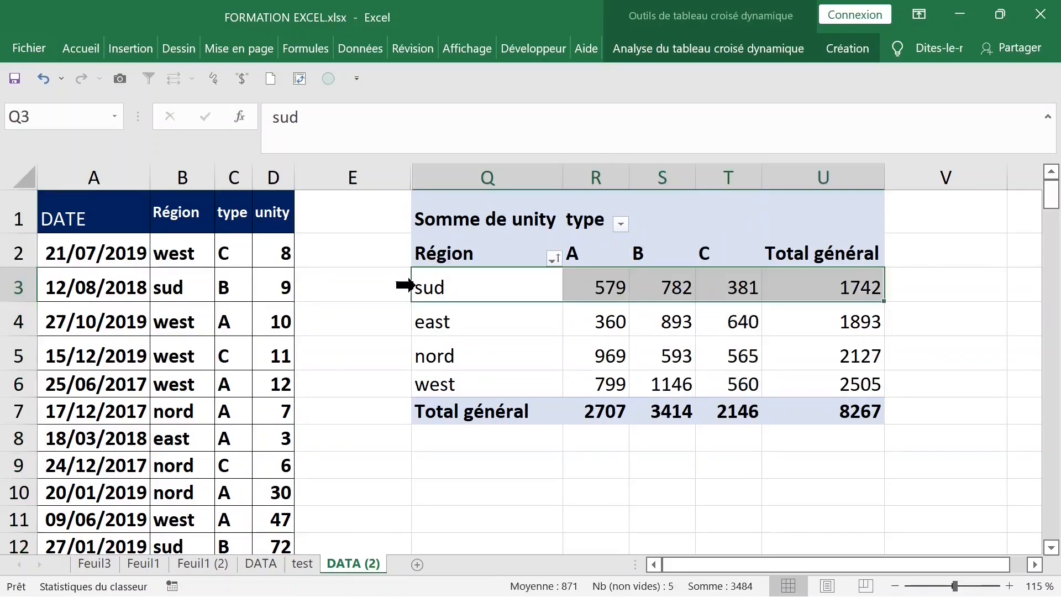
{"action": "left_click", "coordinate": [406, 315]}
{"action": "left_click", "coordinate": [415, 349]}
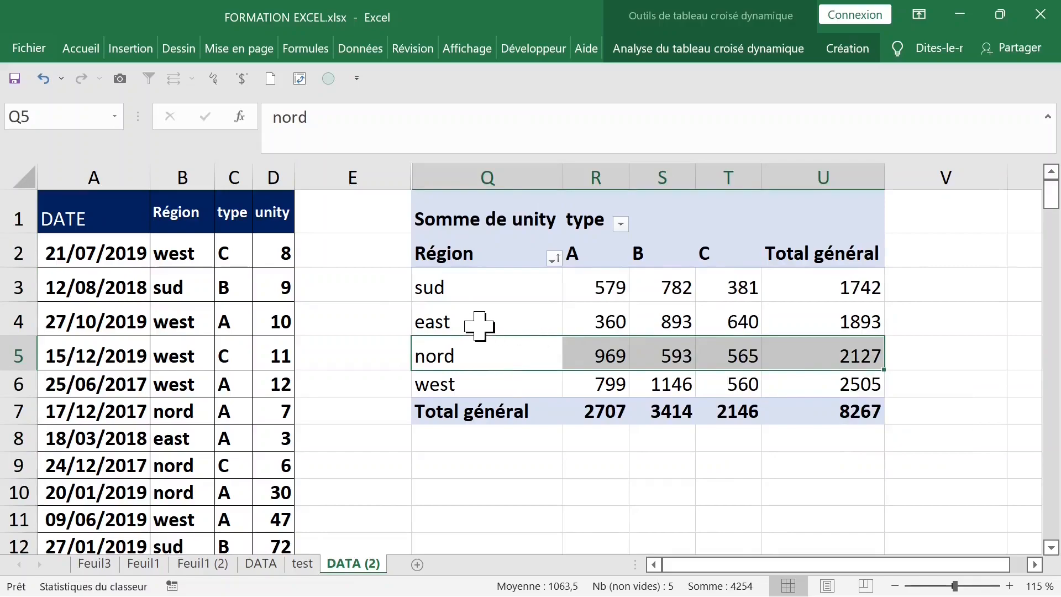
{"action": "left_click", "coordinate": [476, 358]}
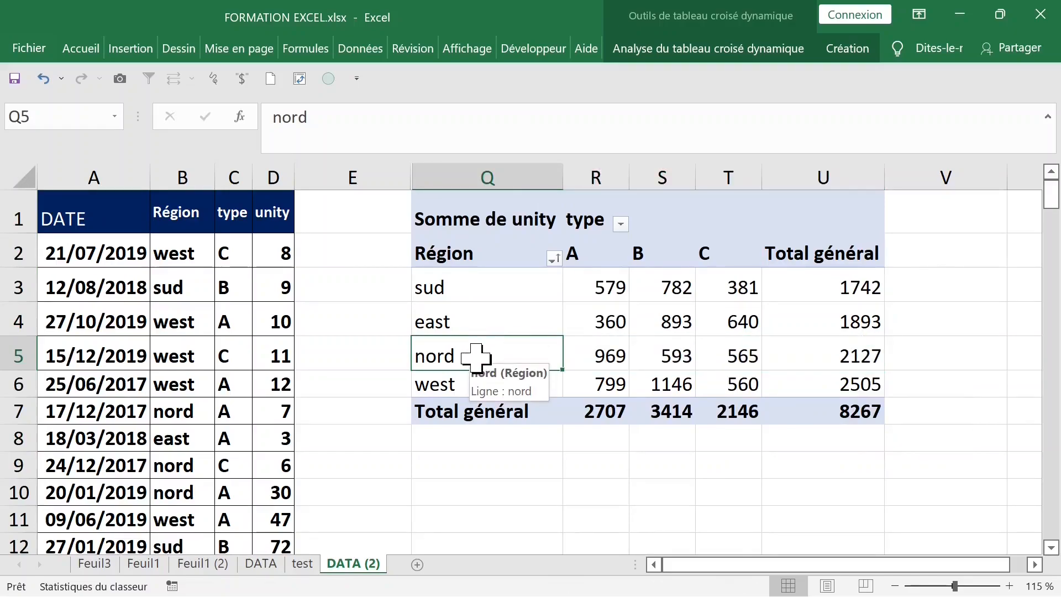
{"action": "left_click", "coordinate": [741, 359]}
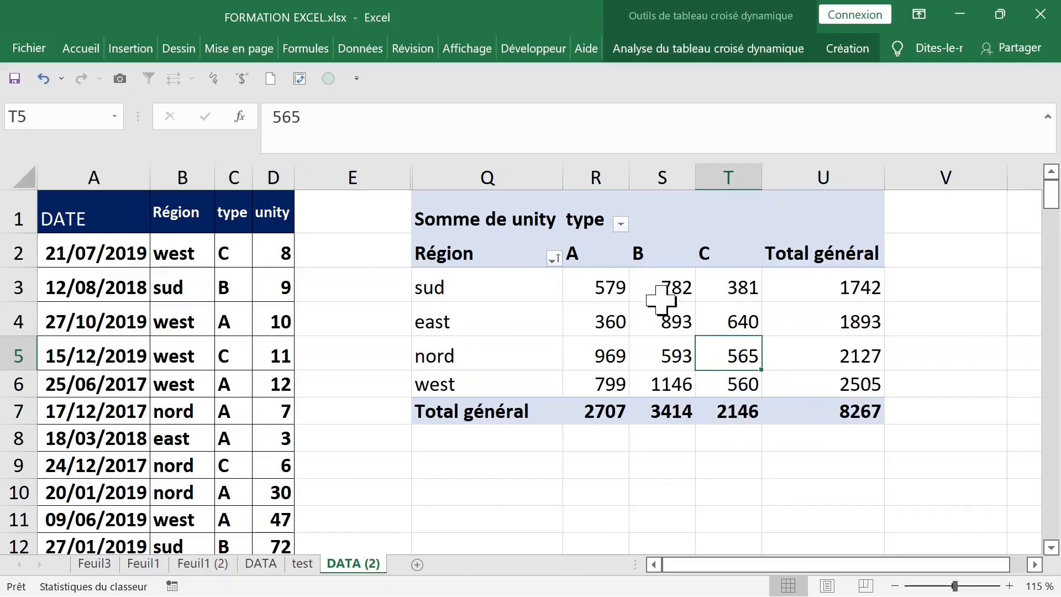
Extract the source records behind the sum for sud and type A onto a new sheet, review them and delete that sheet.
{"action": "left_click", "coordinate": [591, 287]}
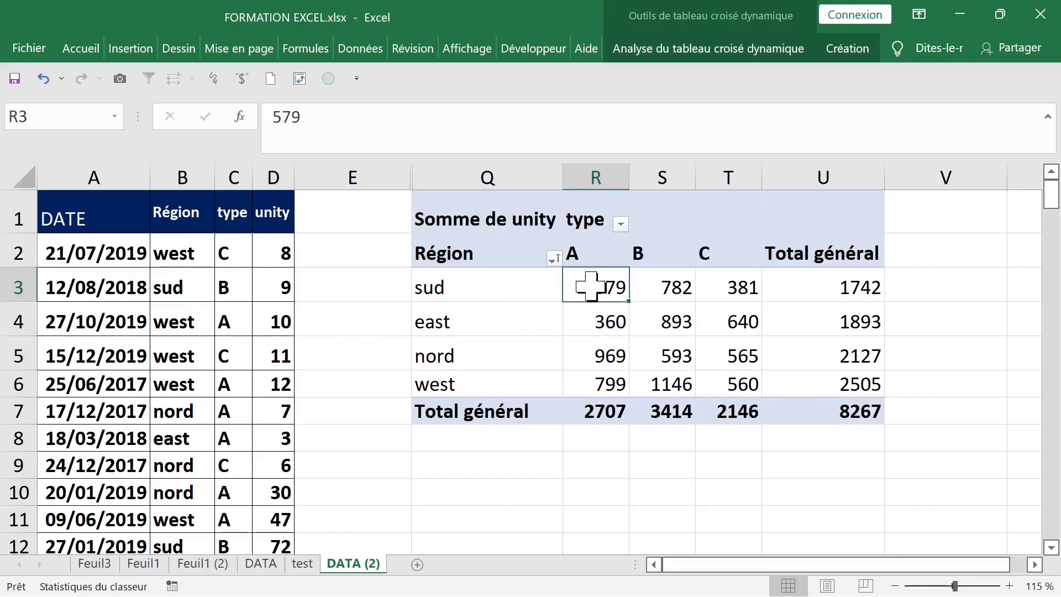
{"action": "double_click", "coordinate": [590, 286]}
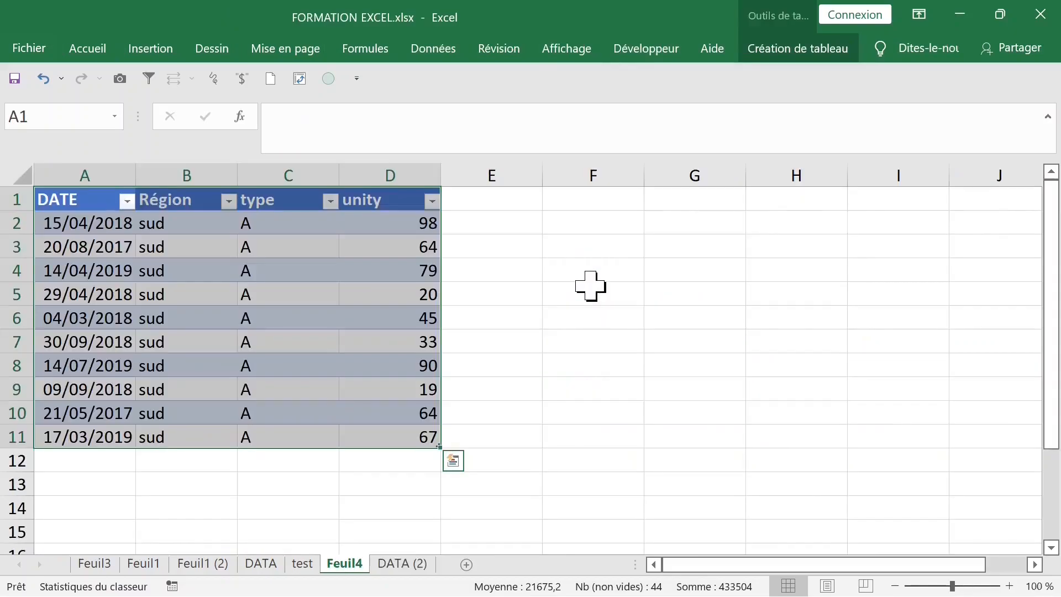
{"action": "left_click_drag", "start_coordinate": [86, 202], "coordinate": [407, 422]}
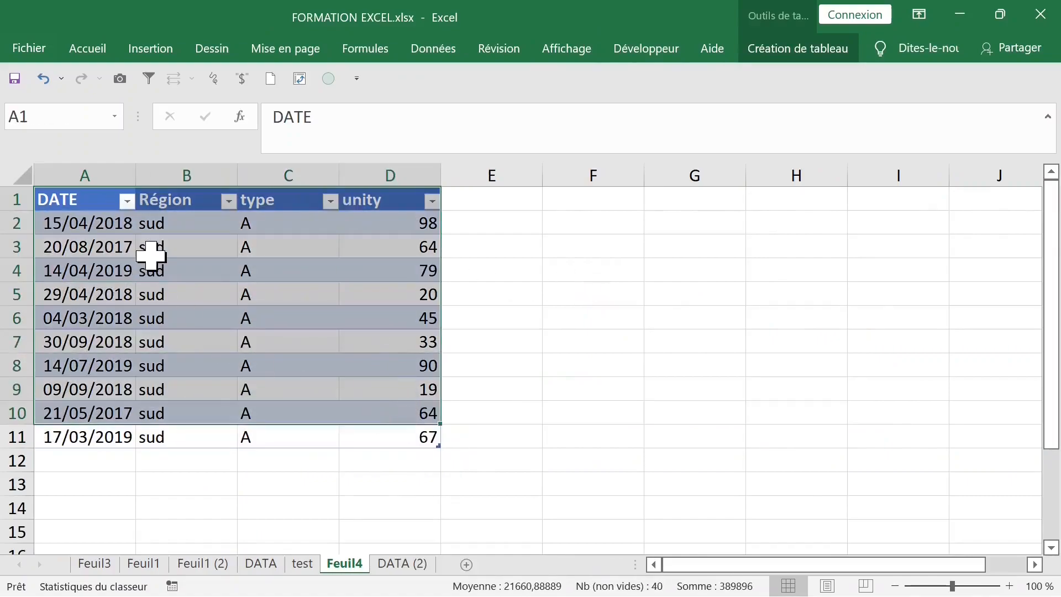
{"action": "right_click", "coordinate": [346, 565]}
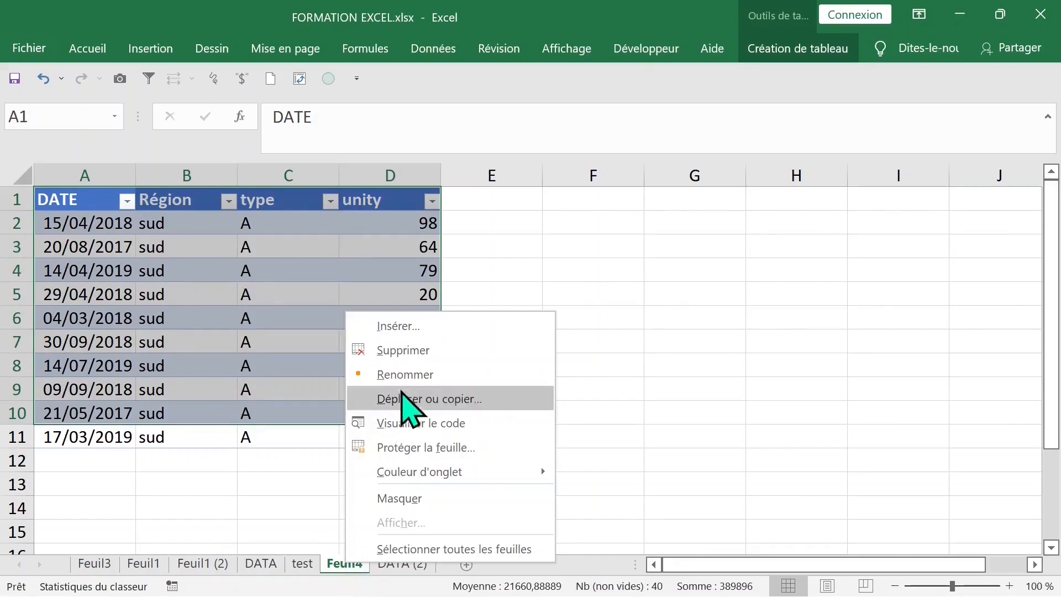
{"action": "left_click", "coordinate": [407, 350]}
{"action": "left_click", "coordinate": [487, 364]}
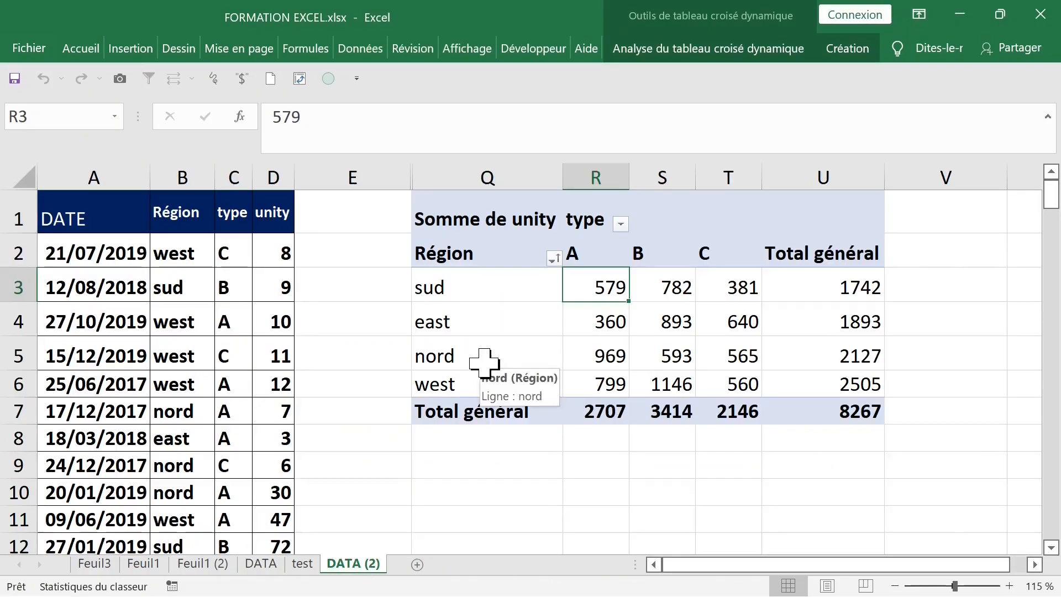
Extract the source records behind the grand total of type C, review them to the last row and delete the detail sheet.
{"action": "left_click", "coordinate": [671, 280]}
{"action": "left_click", "coordinate": [729, 284]}
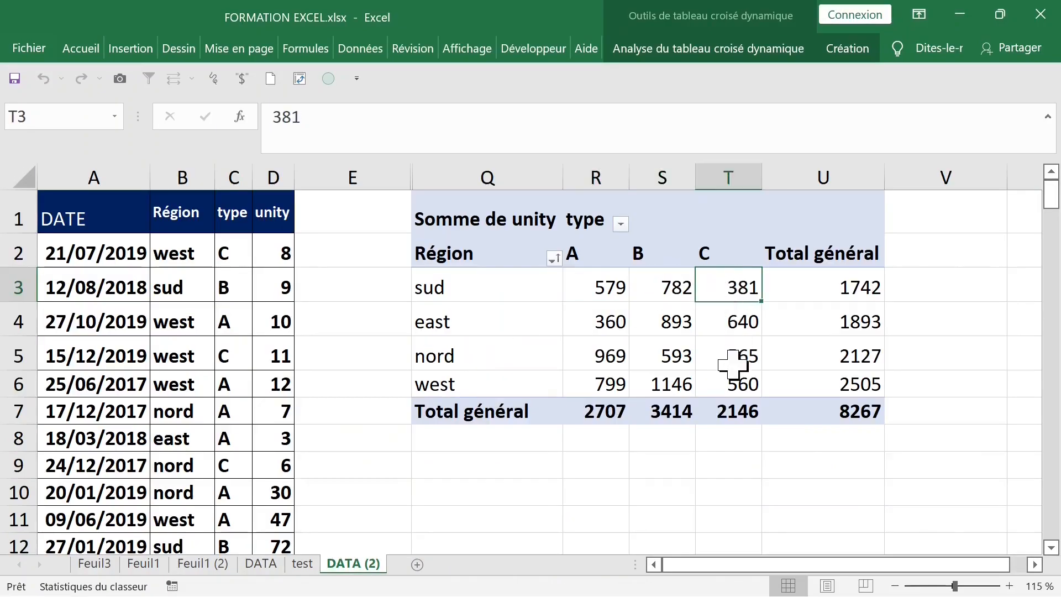
{"action": "left_click", "coordinate": [740, 408]}
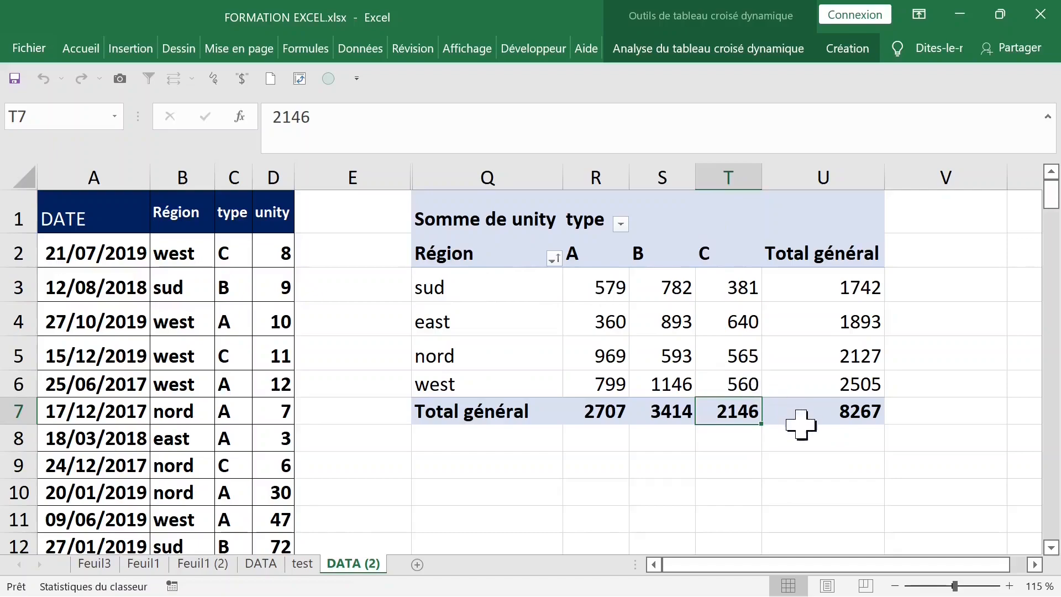
{"action": "mouse_move", "coordinate": [728, 414]}
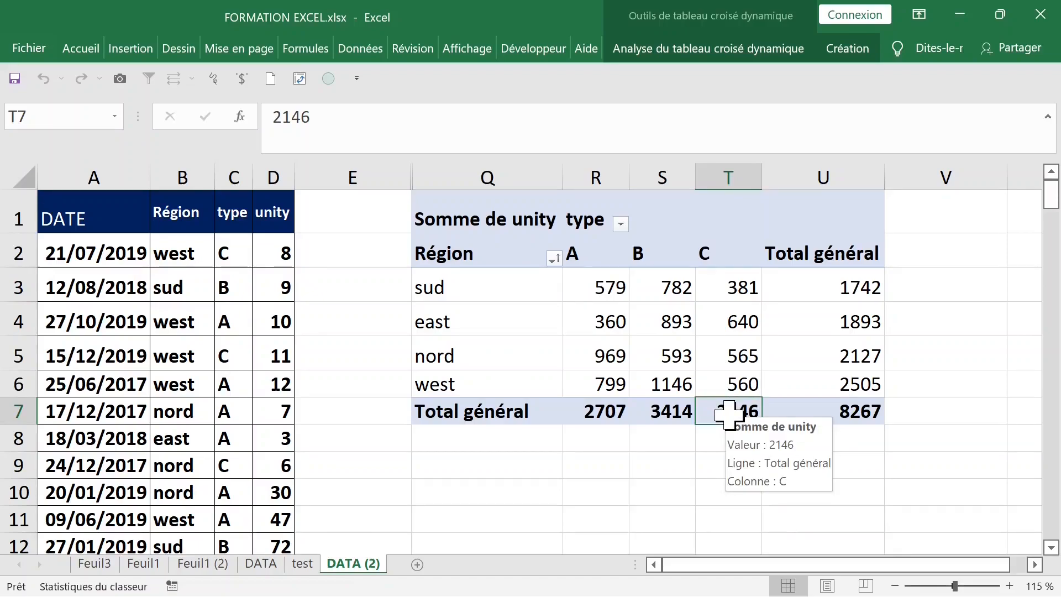
{"action": "double_click", "coordinate": [729, 414]}
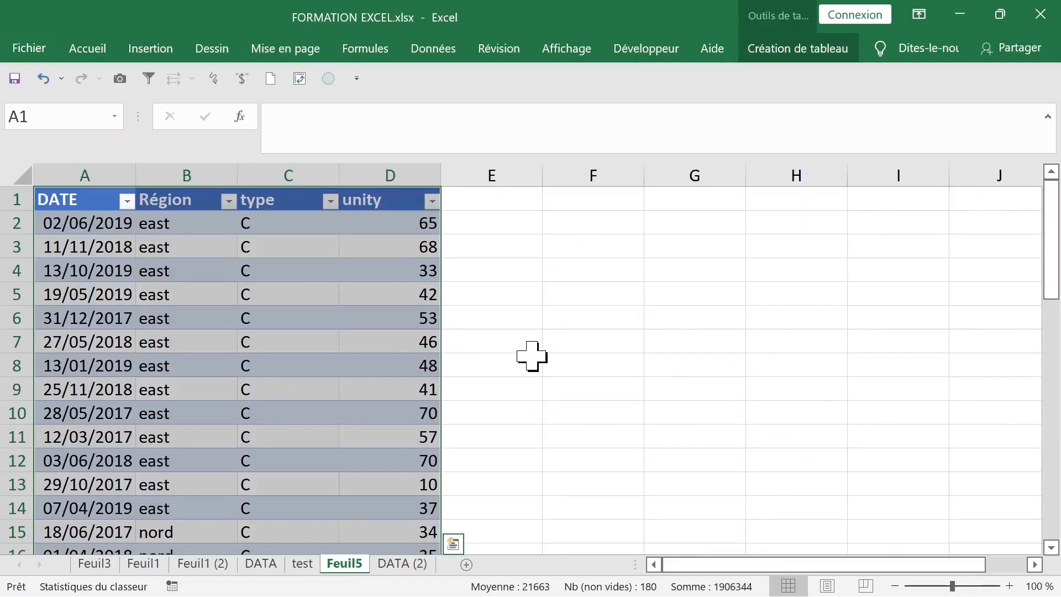
{"action": "left_click", "coordinate": [277, 294]}
{"action": "left_click", "coordinate": [159, 228]}
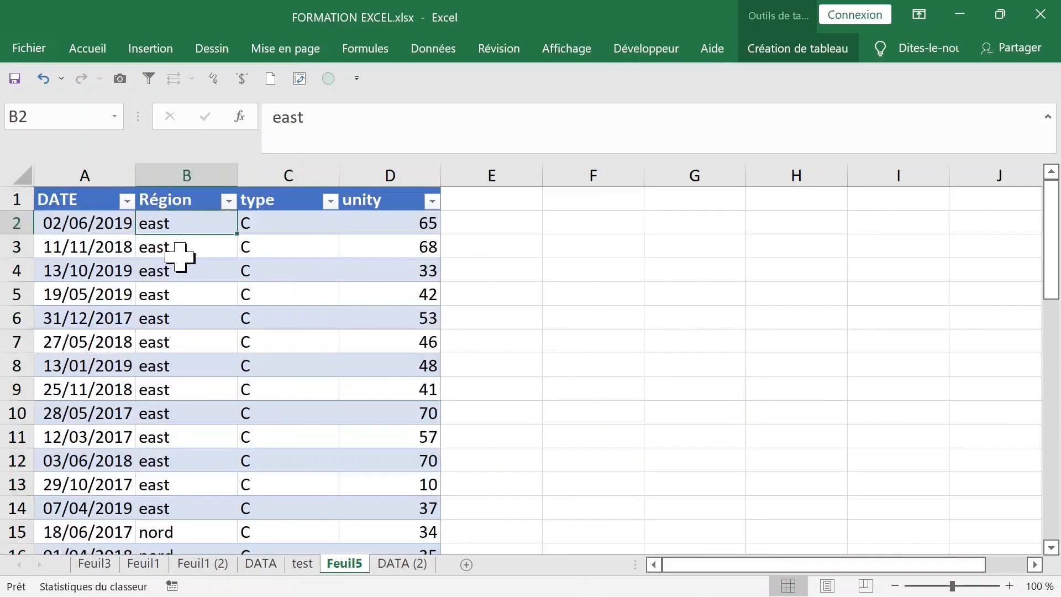
{"action": "key", "text": "ctrl+Down"}
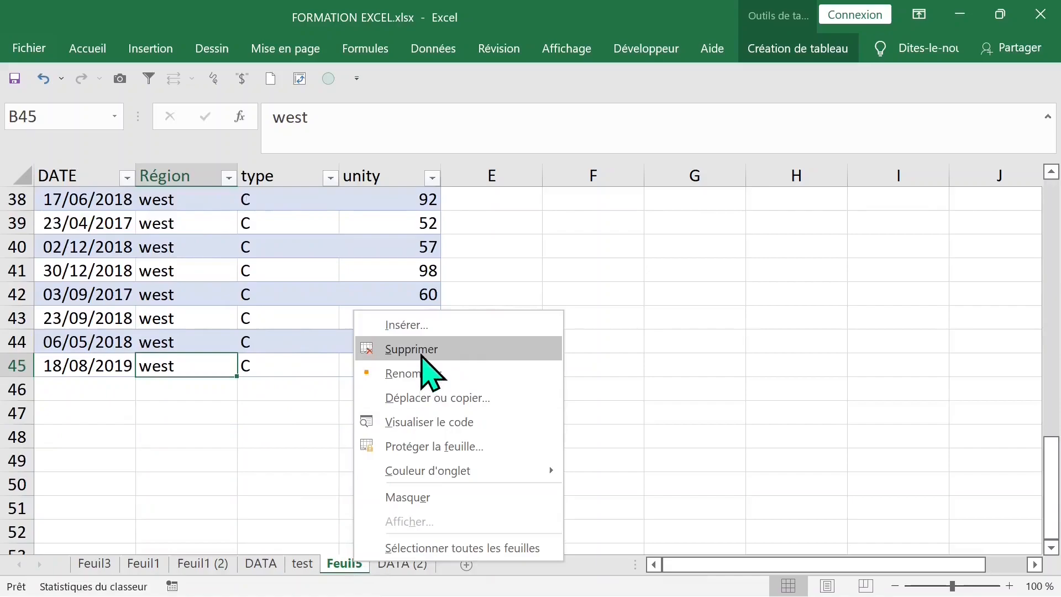
{"action": "left_click", "coordinate": [423, 349]}
{"action": "left_click", "coordinate": [487, 362]}
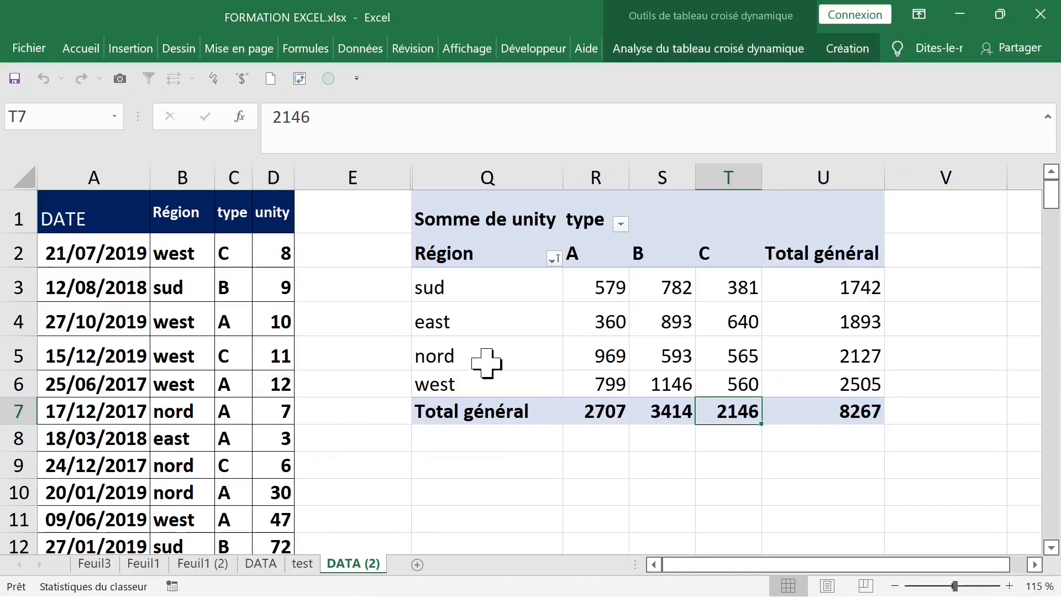
Reopen the field list, try Région above type in the columns, settle on Région and type in the rows, and close the list.
{"action": "left_click", "coordinate": [604, 286]}
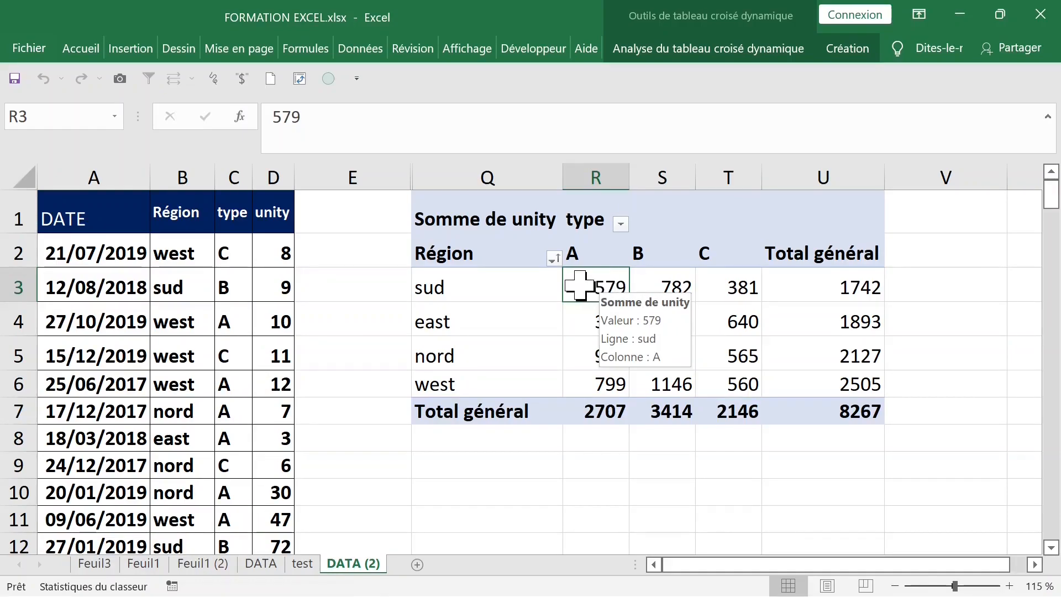
{"action": "right_click", "coordinate": [582, 284]}
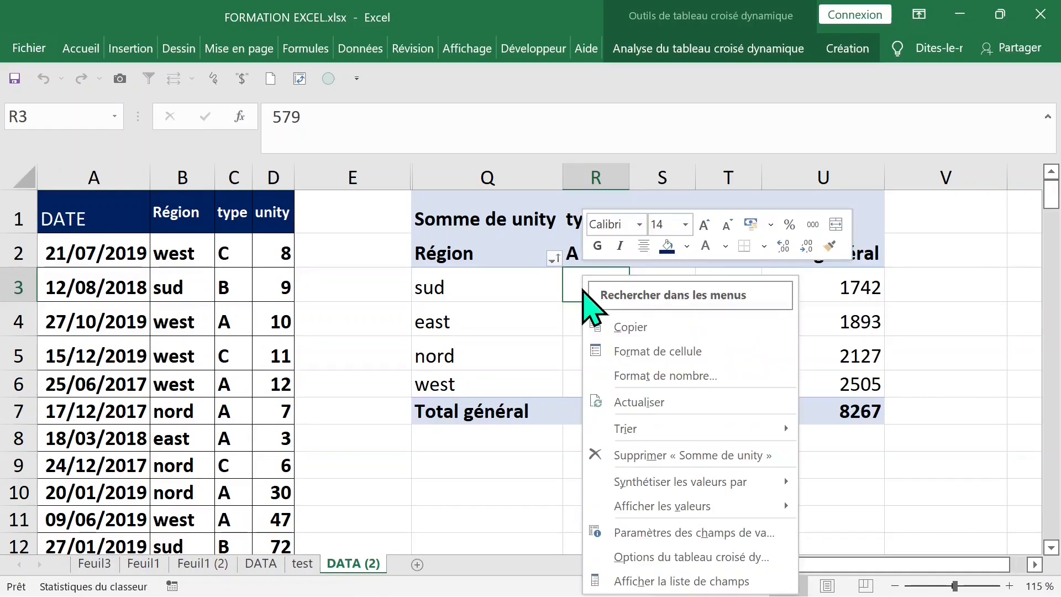
{"action": "left_click", "coordinate": [702, 581]}
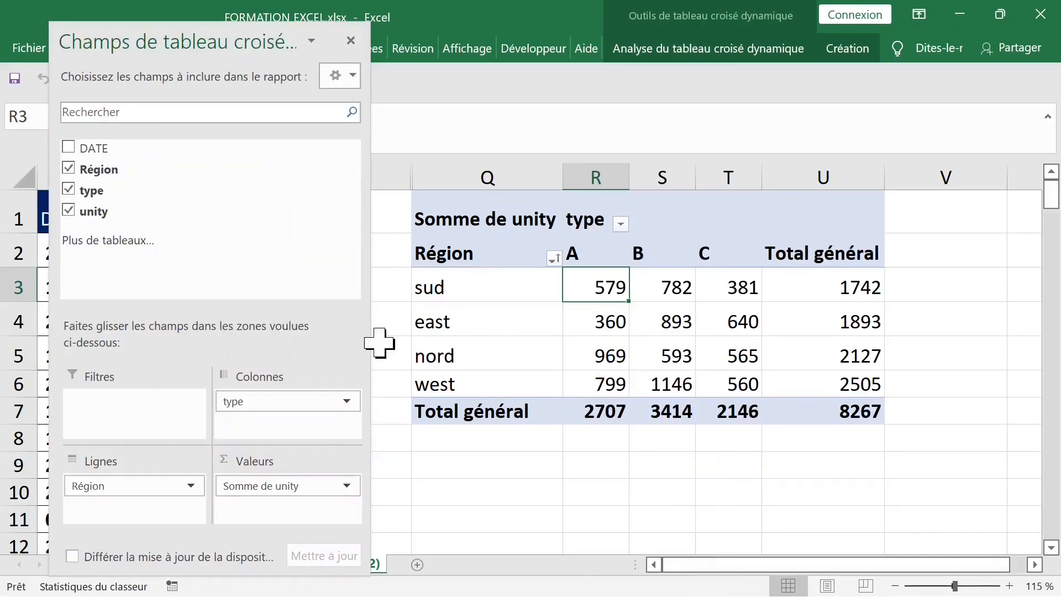
{"action": "left_click_drag", "start_coordinate": [121, 485], "coordinate": [270, 410]}
{"action": "left_click_drag", "start_coordinate": [276, 412], "coordinate": [265, 404]}
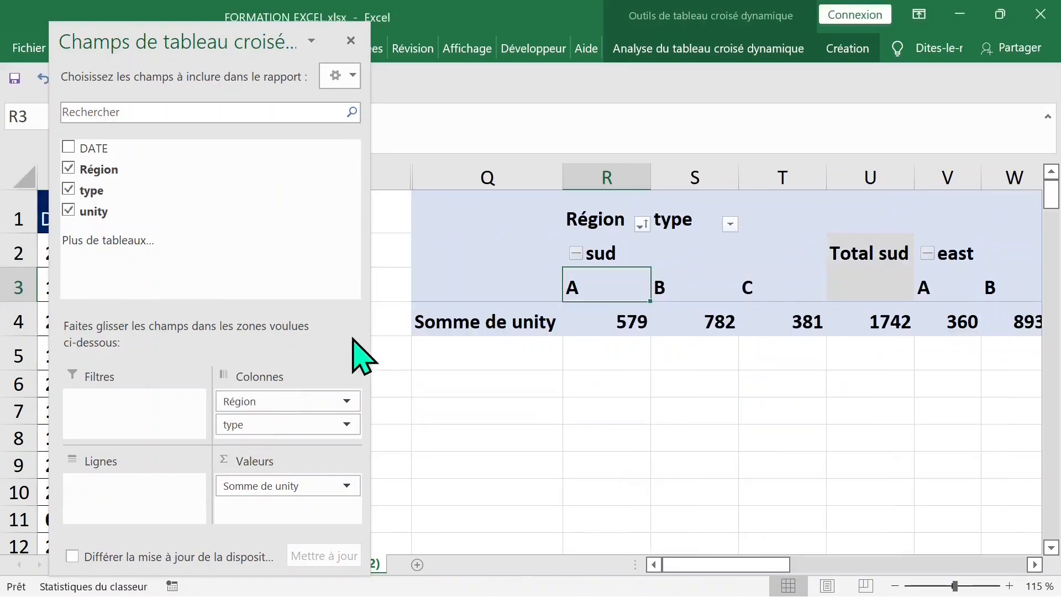
{"action": "left_click_drag", "start_coordinate": [284, 403], "coordinate": [147, 491]}
{"action": "left_click_drag", "start_coordinate": [260, 402], "coordinate": [123, 507]}
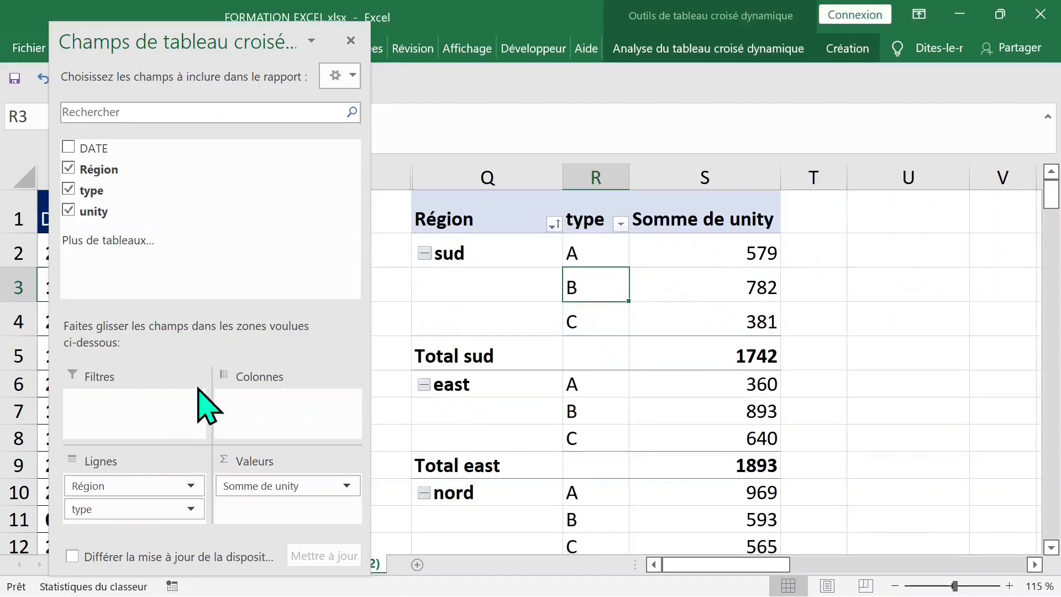
{"action": "left_click", "coordinate": [352, 40]}
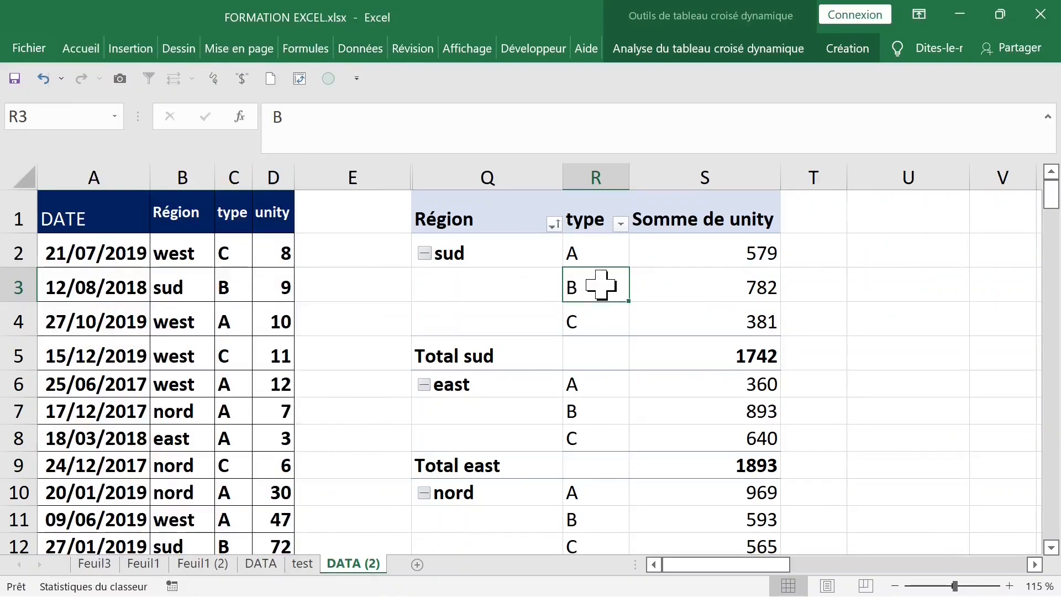
Examine the type rows and subtotals under each region, down to the pivot table's grand total.
{"action": "left_click", "coordinate": [500, 284]}
{"action": "left_click_drag", "start_coordinate": [514, 249], "coordinate": [704, 343]}
{"action": "left_click", "coordinate": [474, 413]}
{"action": "scroll", "coordinate": [575, 407], "scroll_direction": "down", "scroll_amount": 2}
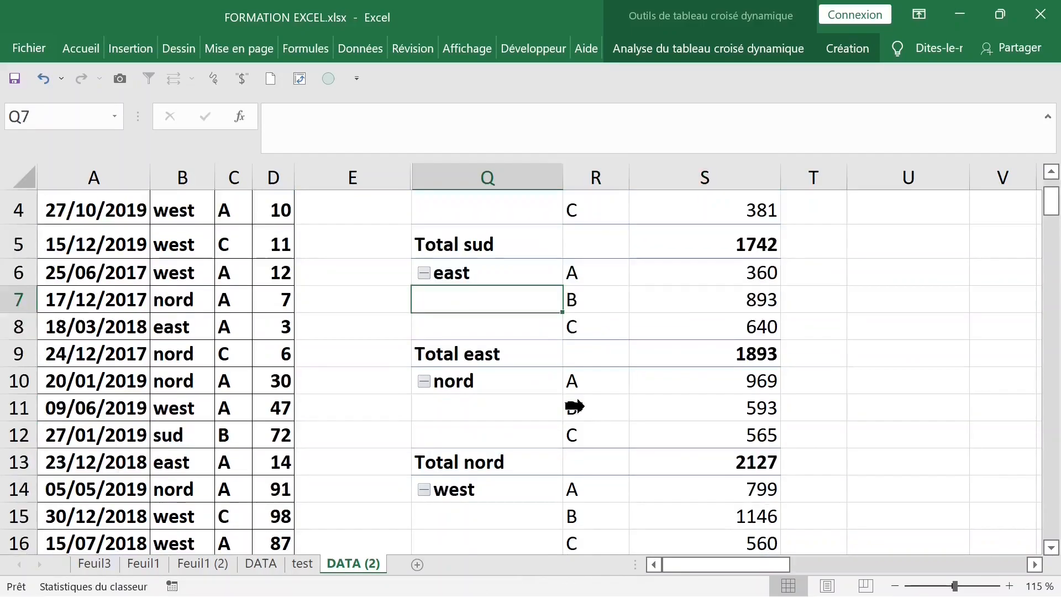
{"action": "left_click", "coordinate": [611, 363]}
{"action": "left_click", "coordinate": [598, 420]}
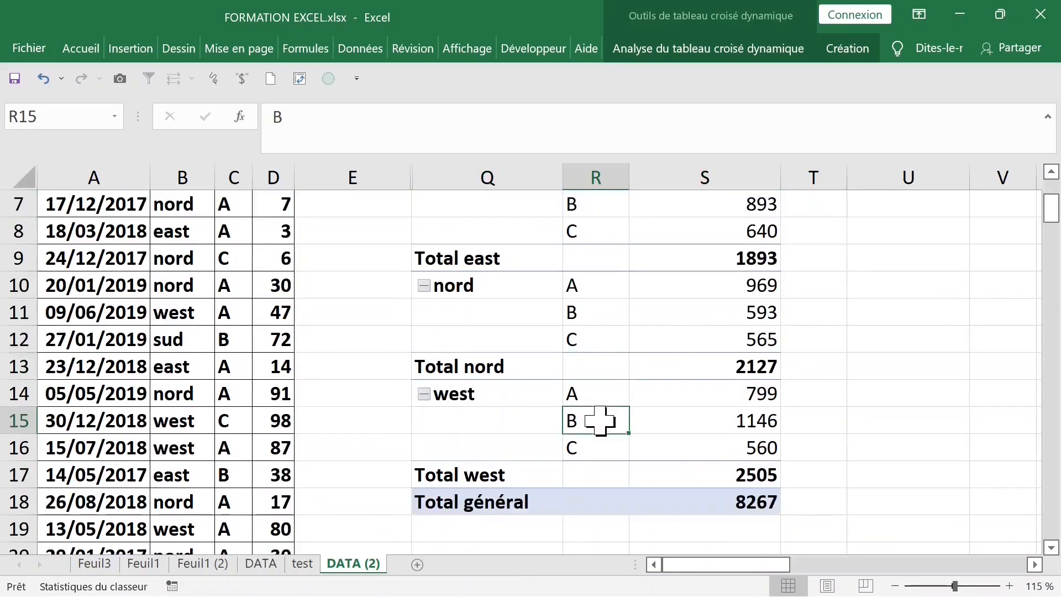
{"action": "scroll", "coordinate": [604, 380], "scroll_direction": "up", "scroll_amount": 2}
Fill the empty Région cells of the pivot table by repeating all item labels.
{"action": "left_click_drag", "start_coordinate": [480, 288], "coordinate": [479, 324]}
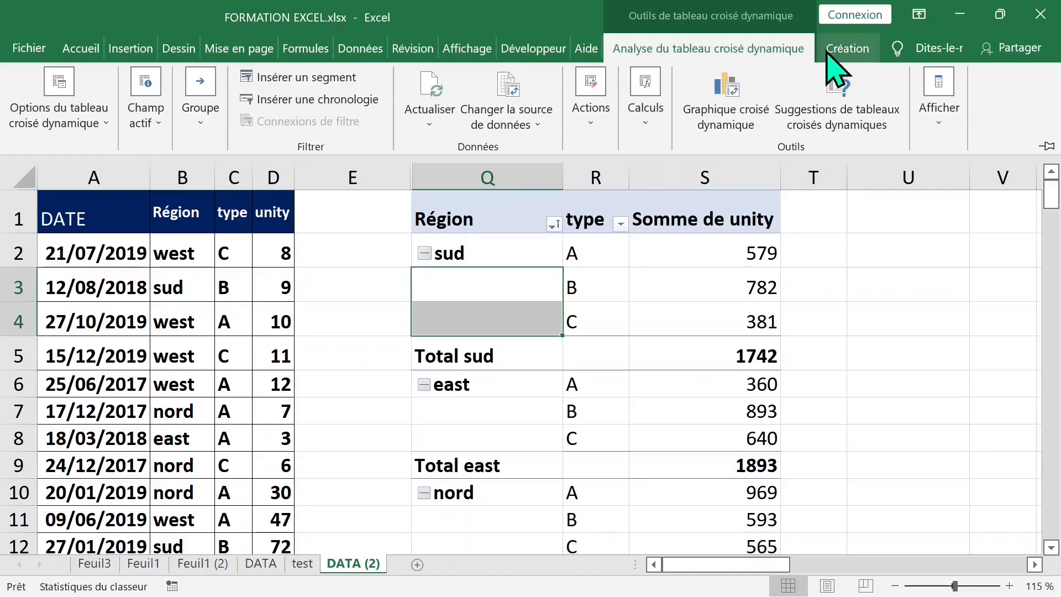
{"action": "left_click", "coordinate": [846, 49]}
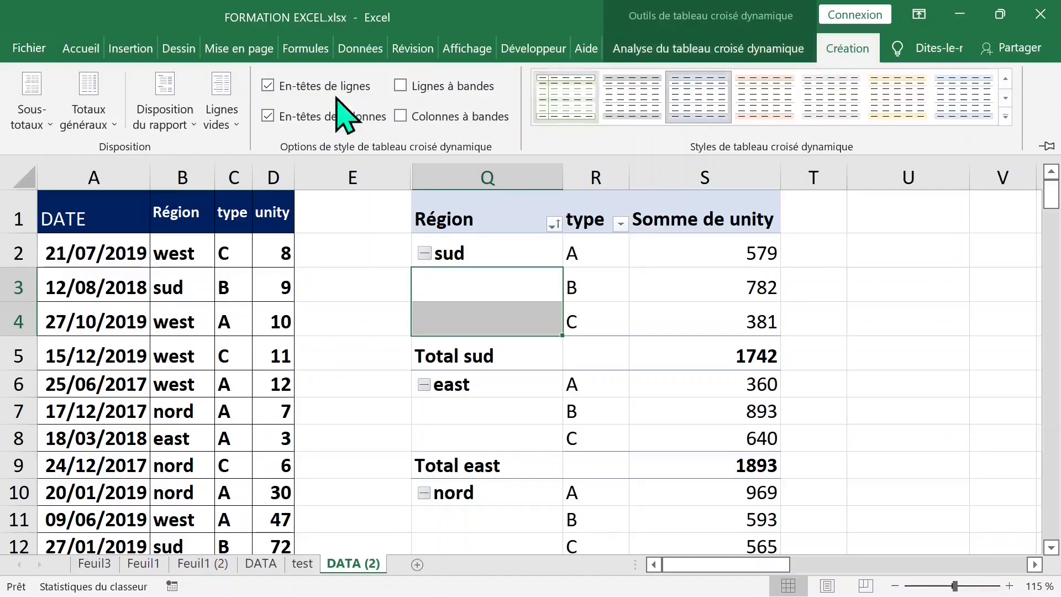
{"action": "left_click", "coordinate": [166, 119]}
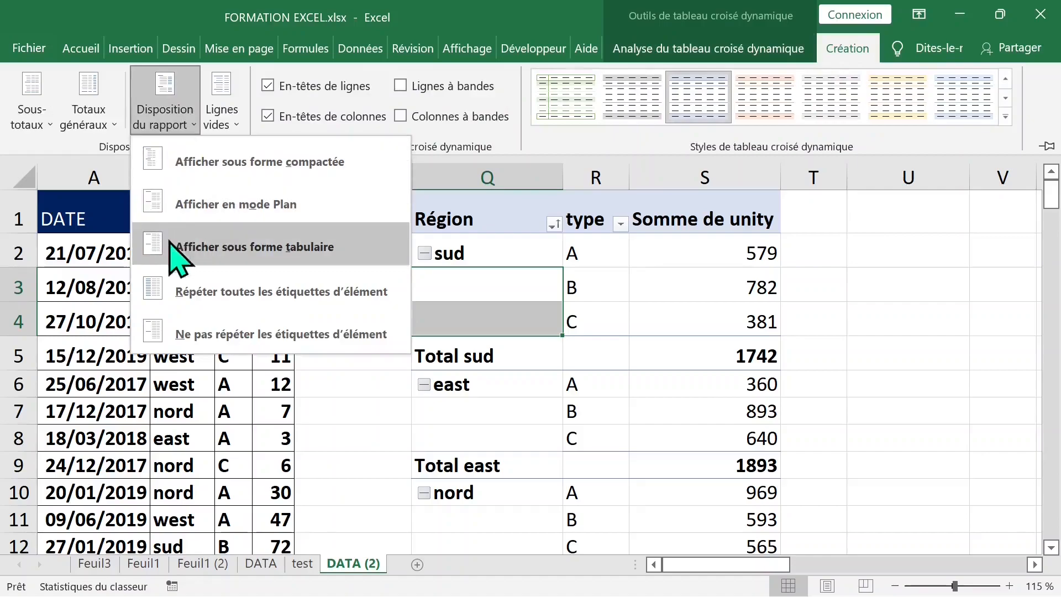
{"action": "left_click", "coordinate": [263, 296]}
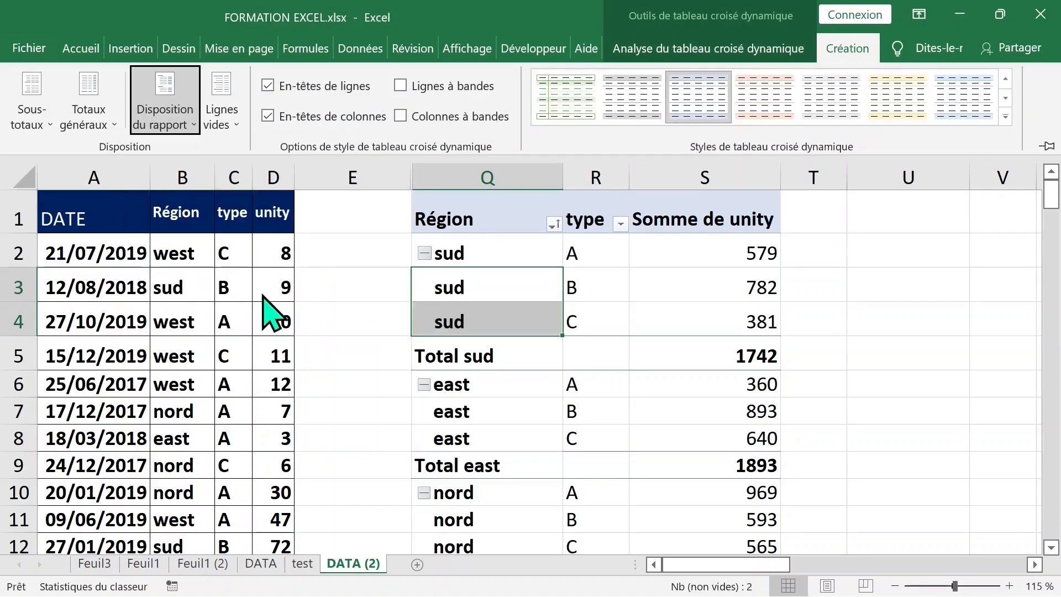
{"action": "left_click", "coordinate": [480, 303]}
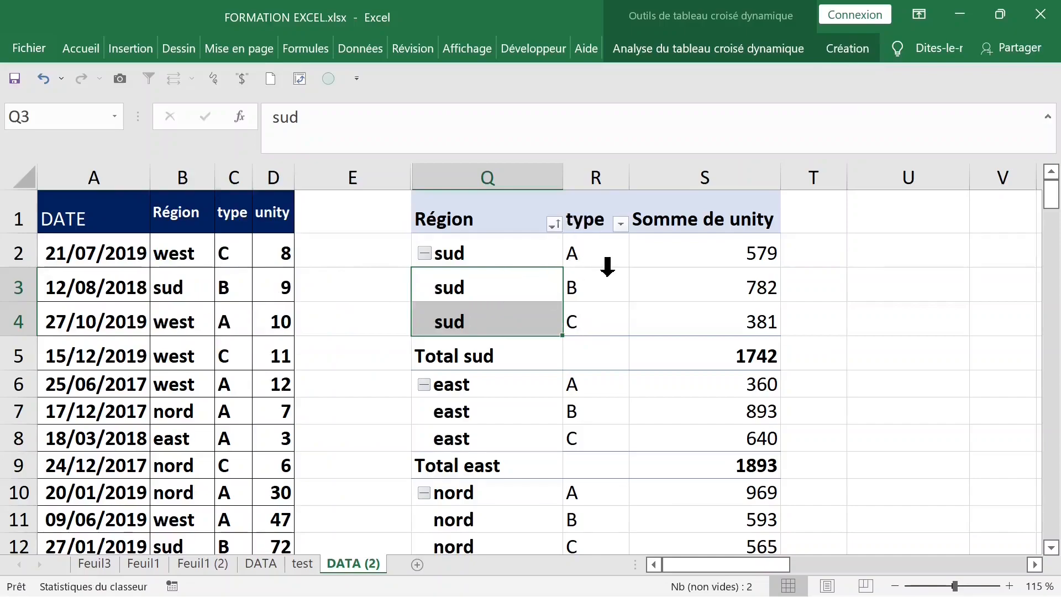
{"action": "scroll", "coordinate": [605, 271], "scroll_direction": "down", "scroll_amount": 3}
{"action": "scroll", "coordinate": [603, 278], "scroll_direction": "up", "scroll_amount": 3}
{"action": "left_click", "coordinate": [604, 258]}
{"action": "left_click", "coordinate": [723, 258]}
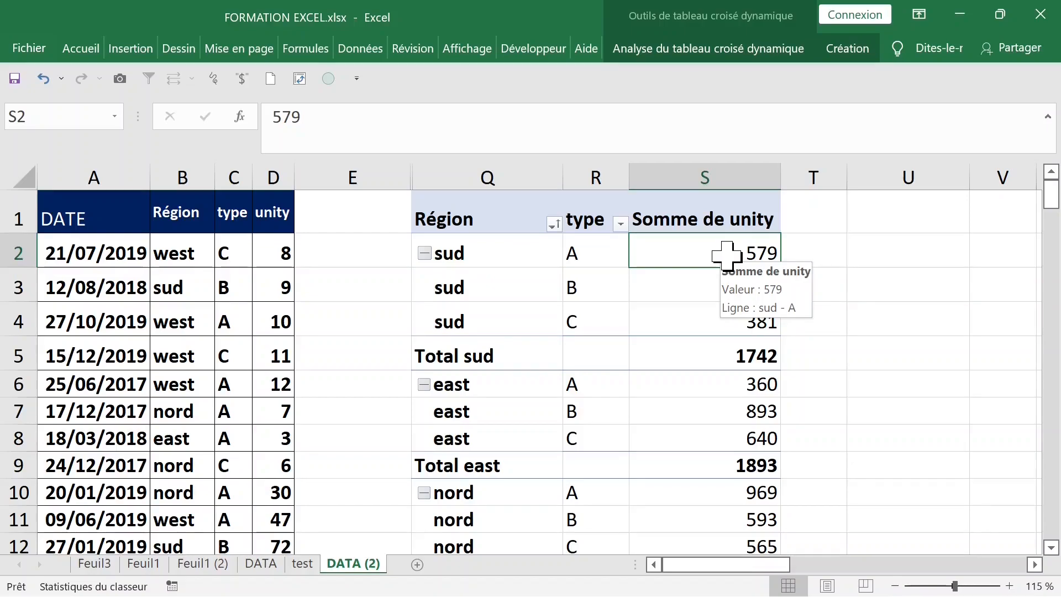
Add the unity field three more times to the pivot table's values and close the field list.
{"action": "left_click", "coordinate": [696, 212]}
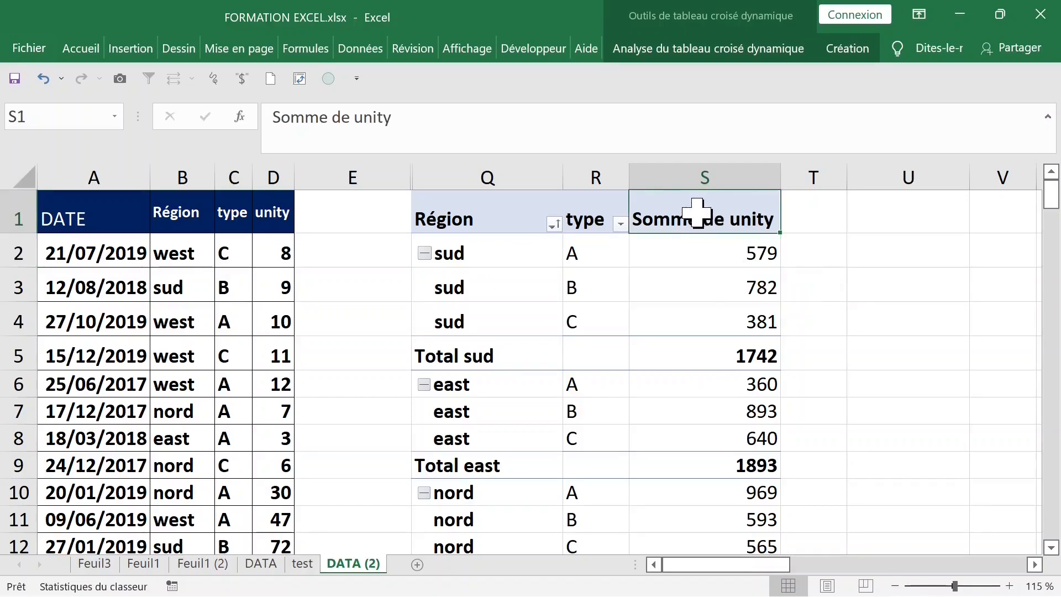
{"action": "right_click", "coordinate": [698, 215]}
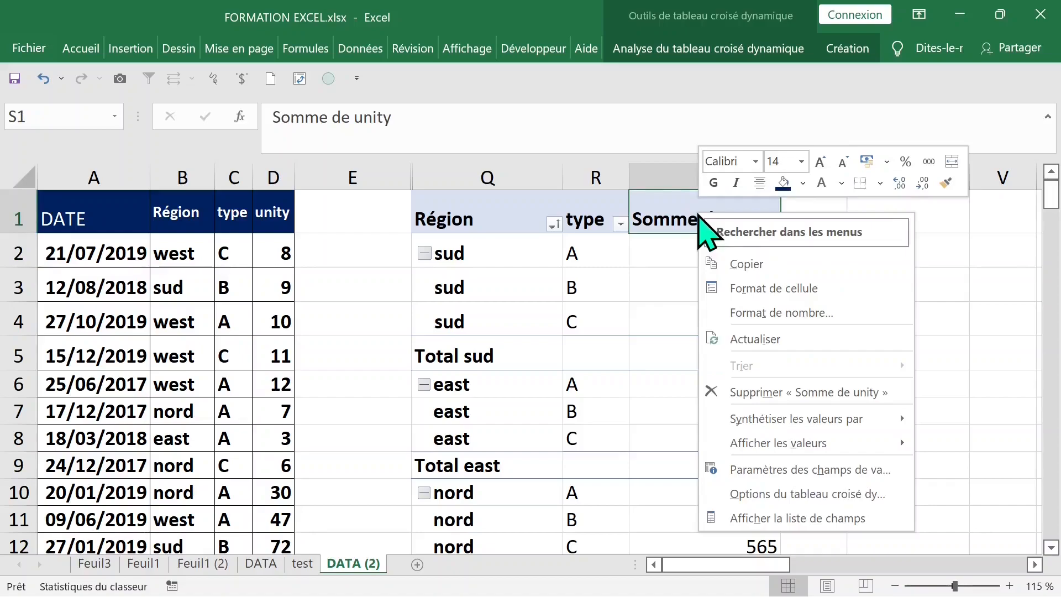
{"action": "left_click", "coordinate": [835, 517]}
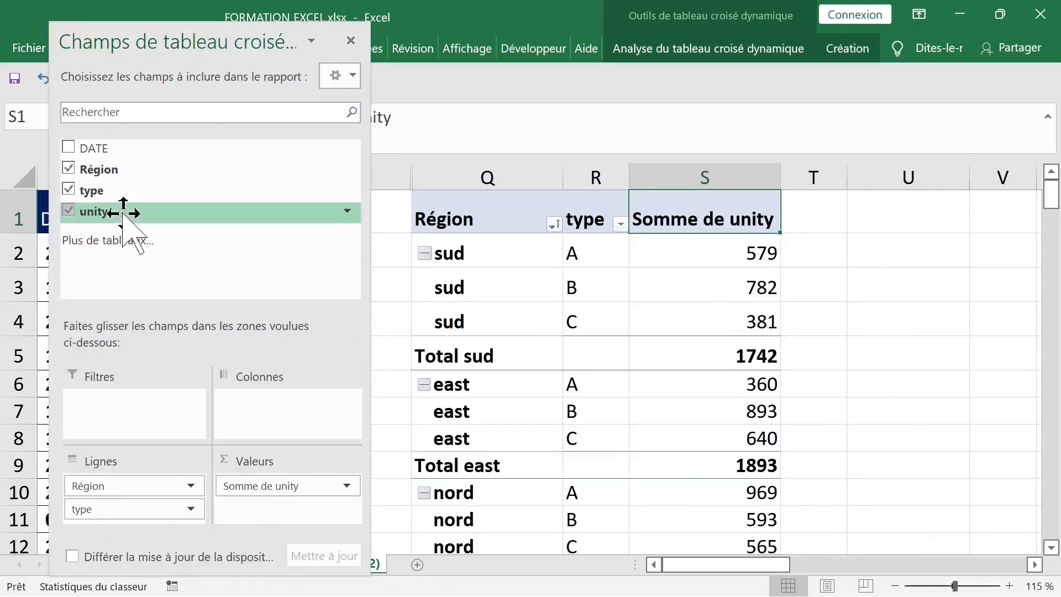
{"action": "left_click_drag", "start_coordinate": [123, 213], "coordinate": [277, 511]}
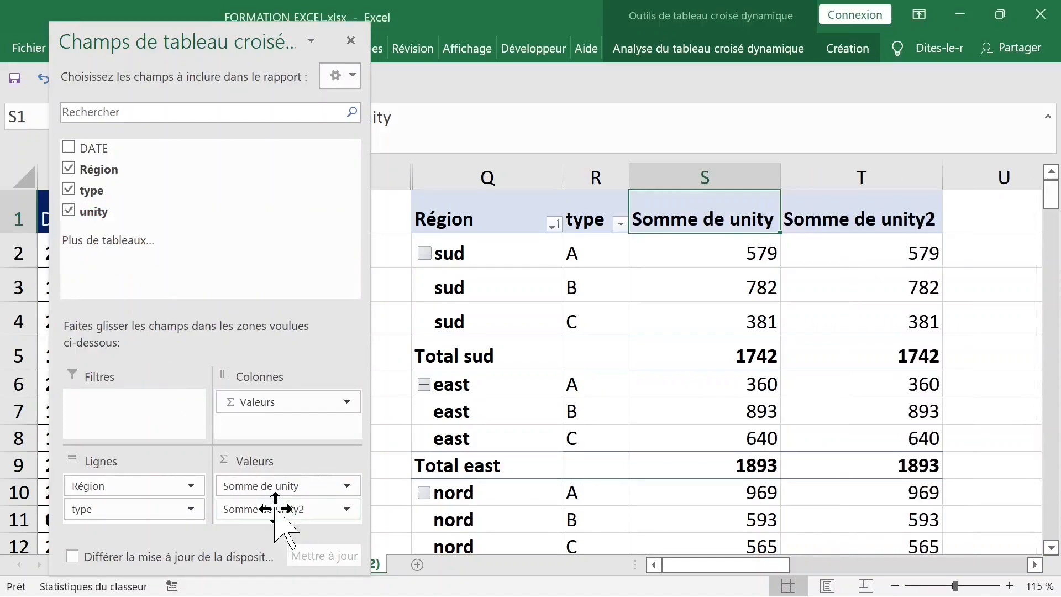
{"action": "left_click_drag", "start_coordinate": [111, 210], "coordinate": [315, 540]}
{"action": "left_click_drag", "start_coordinate": [91, 212], "coordinate": [299, 482]}
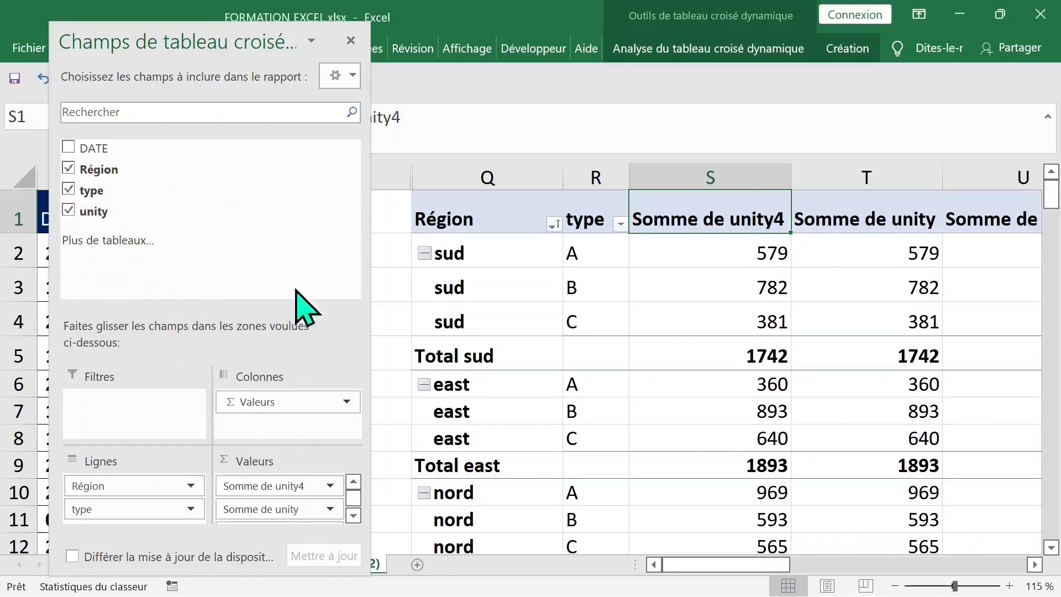
{"action": "left_click", "coordinate": [350, 40]}
Summarize the Somme de unity4 column by Max. and rename its header Max. de unity.
{"action": "left_click_drag", "start_coordinate": [742, 565], "coordinate": [781, 566]}
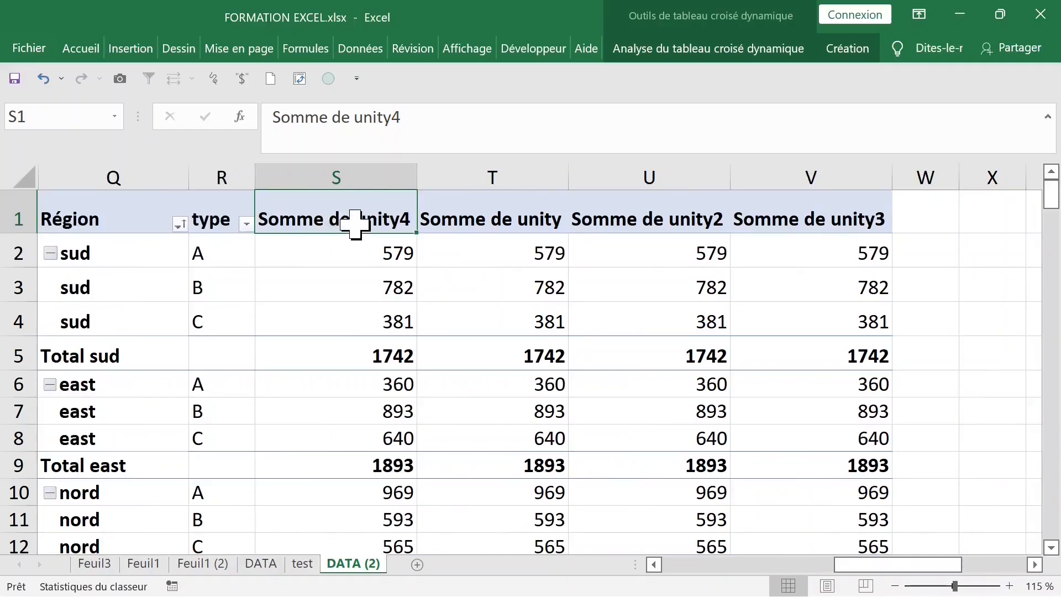
{"action": "double_click", "coordinate": [333, 224]}
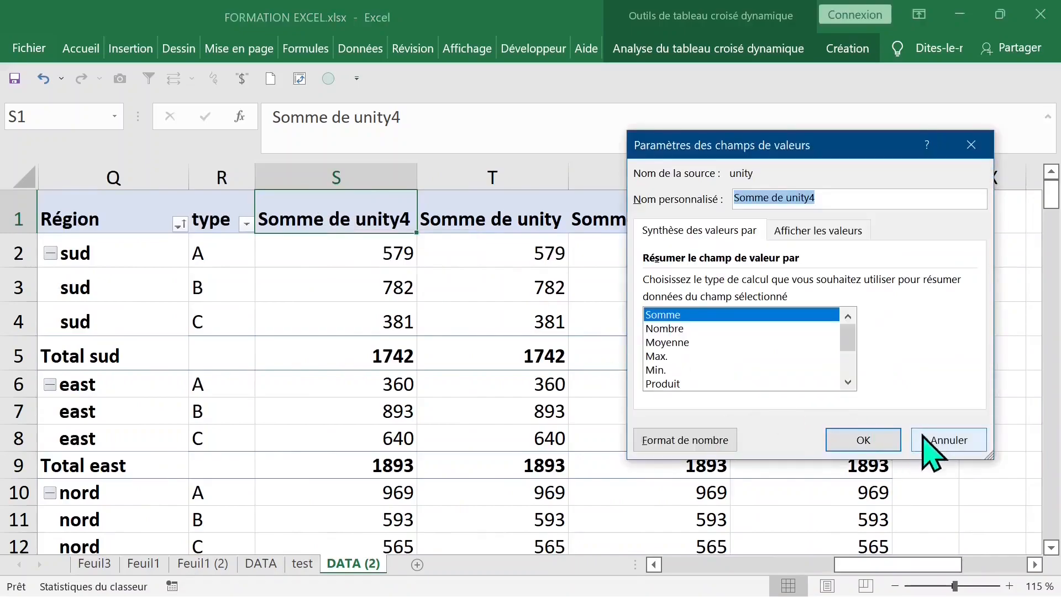
{"action": "left_click", "coordinate": [930, 442]}
{"action": "double_click", "coordinate": [326, 219]}
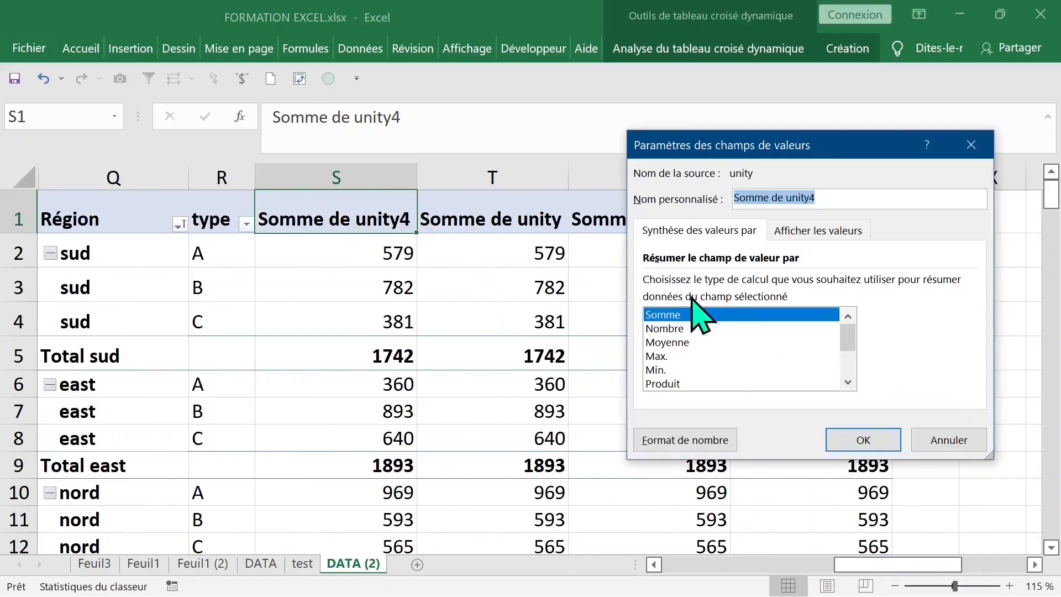
{"action": "left_click", "coordinate": [661, 356]}
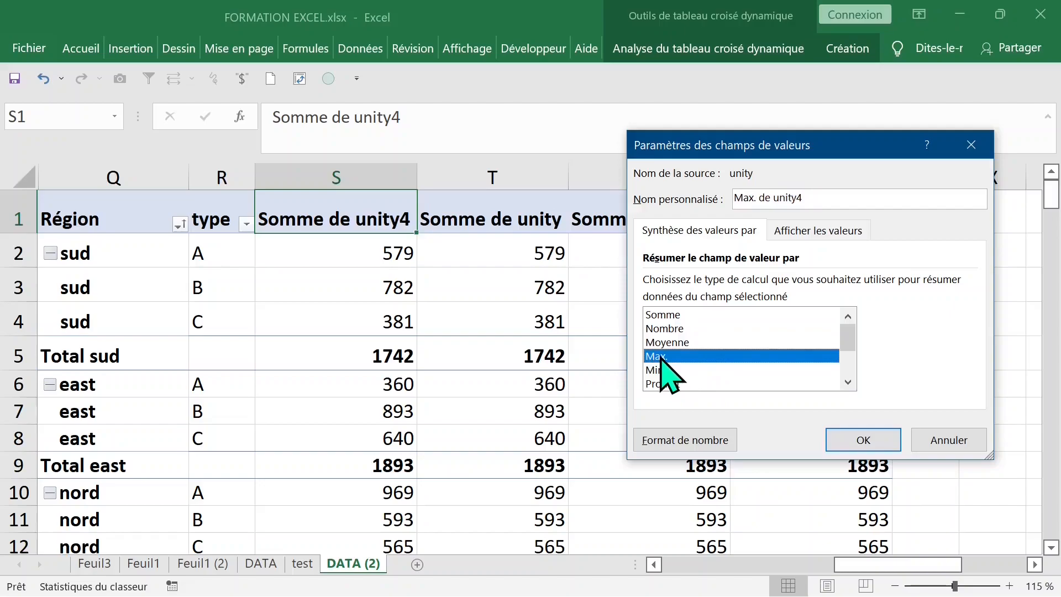
{"action": "left_click", "coordinate": [863, 439]}
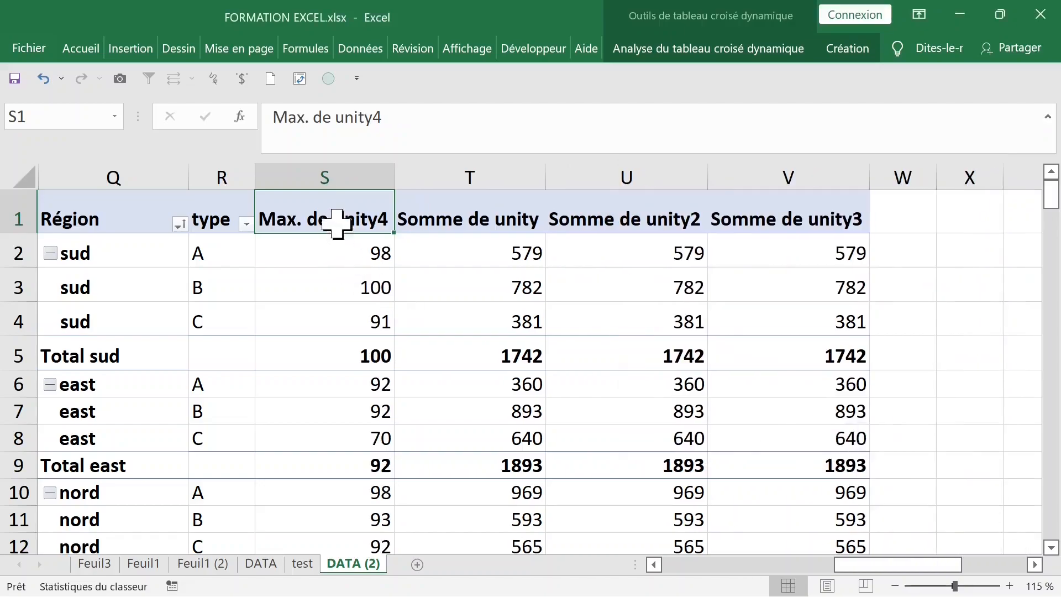
{"action": "left_click", "coordinate": [331, 172]}
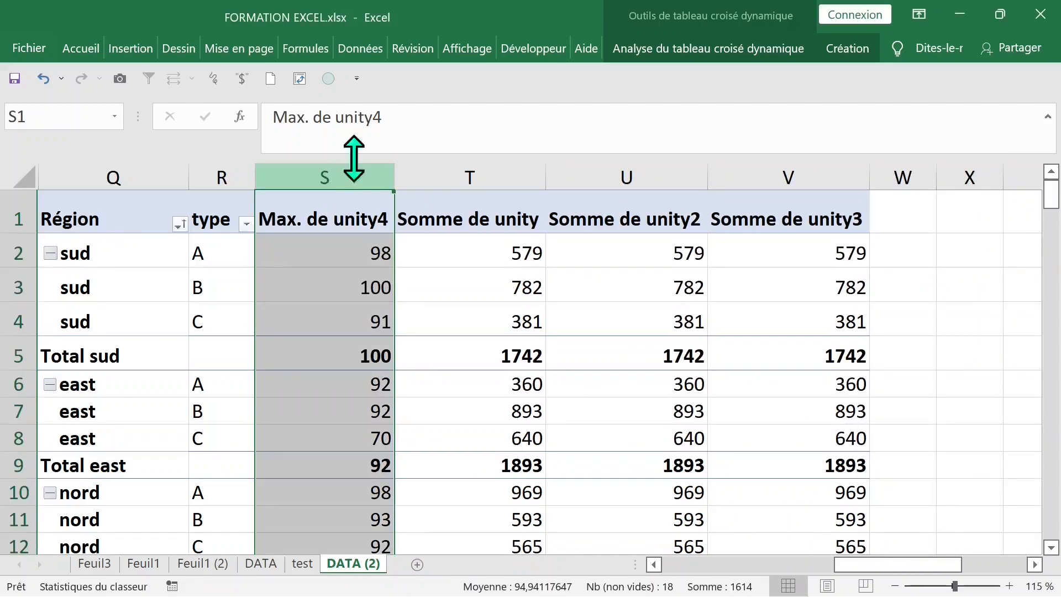
{"action": "left_click", "coordinate": [383, 118]}
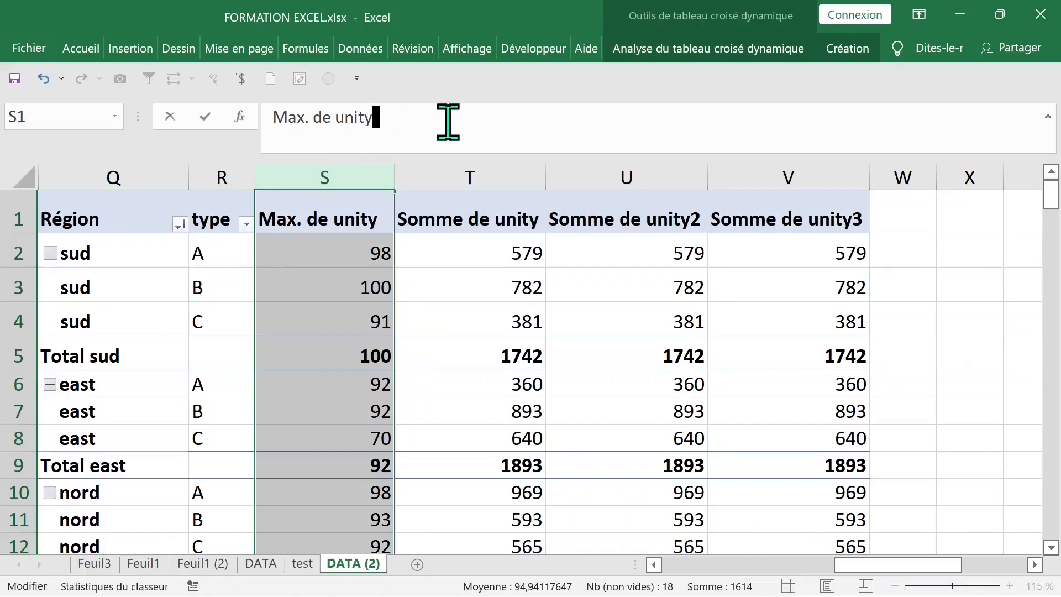
{"action": "key", "text": "Return"}
Summarize the Somme de unity2 column by Min. and rename its header Min. de unity.
{"action": "left_click", "coordinate": [472, 220]}
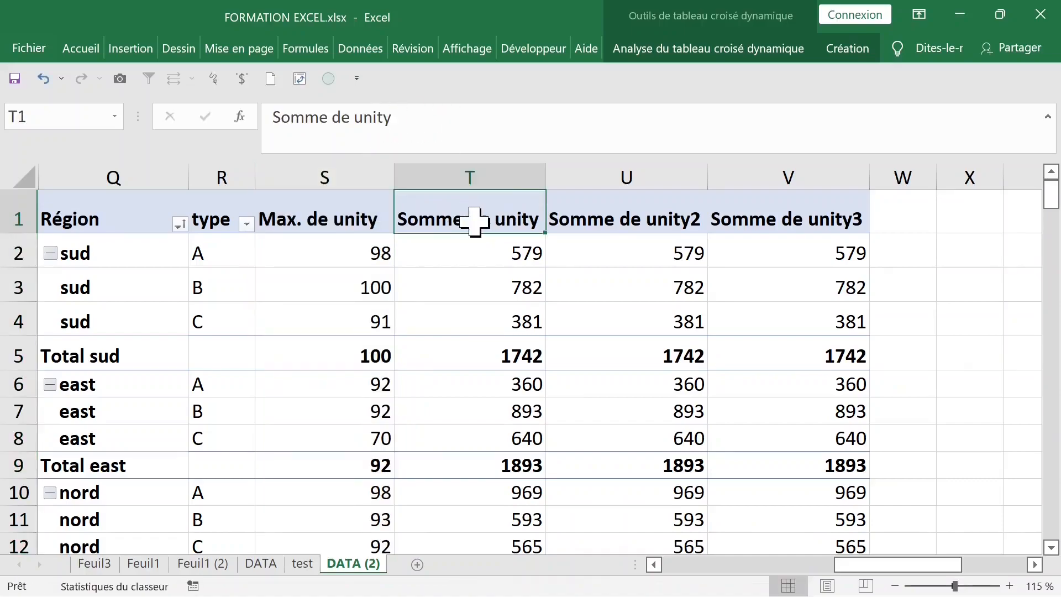
{"action": "double_click", "coordinate": [578, 219]}
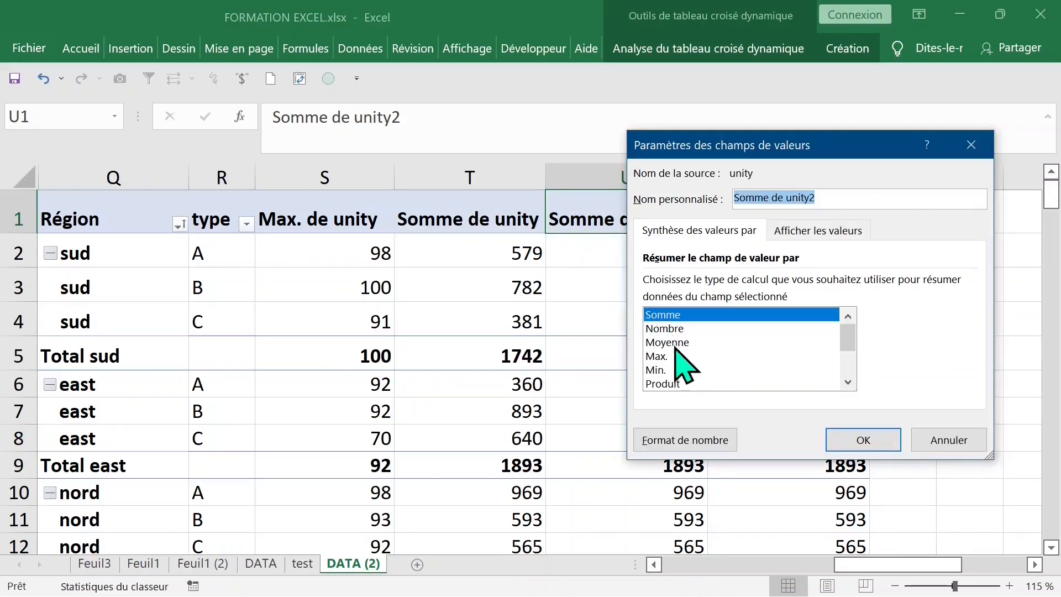
{"action": "left_click", "coordinate": [669, 370]}
{"action": "left_click", "coordinate": [864, 440]}
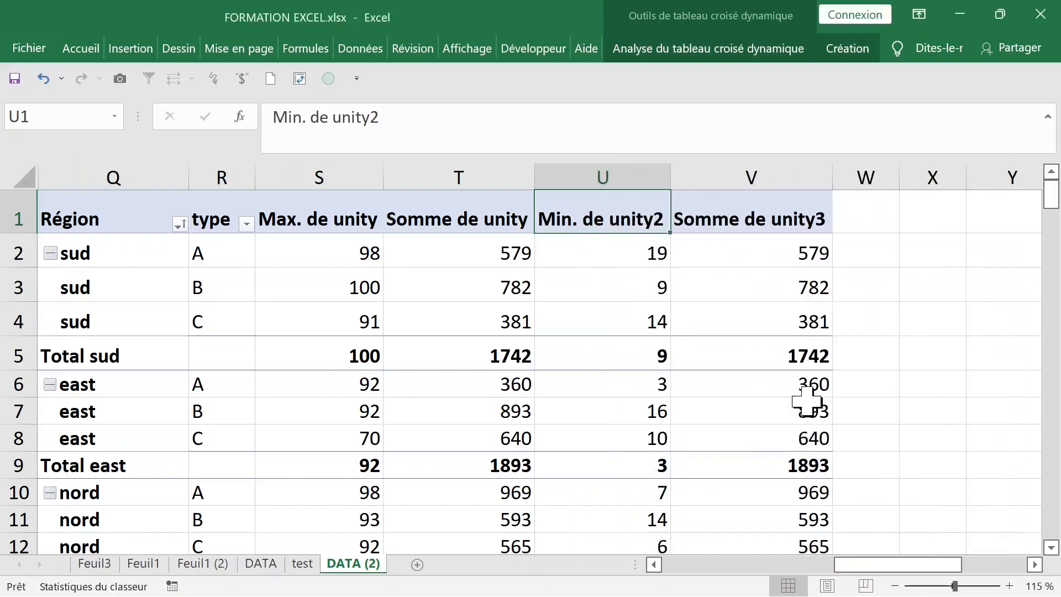
{"action": "left_click", "coordinate": [409, 121]}
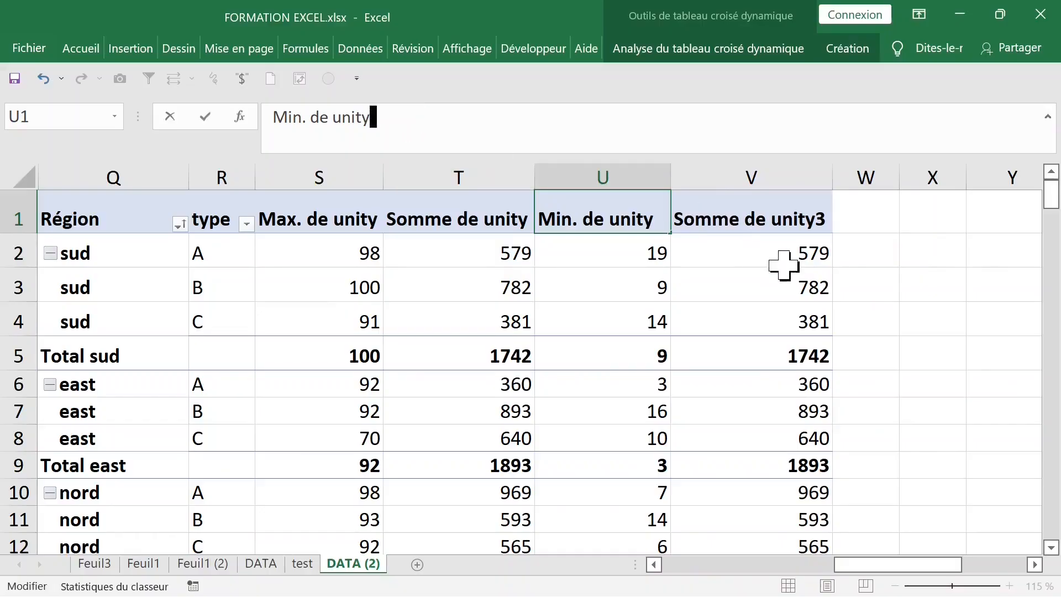
{"action": "left_click", "coordinate": [782, 260]}
Summarize the values of the Somme de unity3 column by average (Moyenne).
{"action": "left_click", "coordinate": [753, 218]}
{"action": "double_click", "coordinate": [757, 221]}
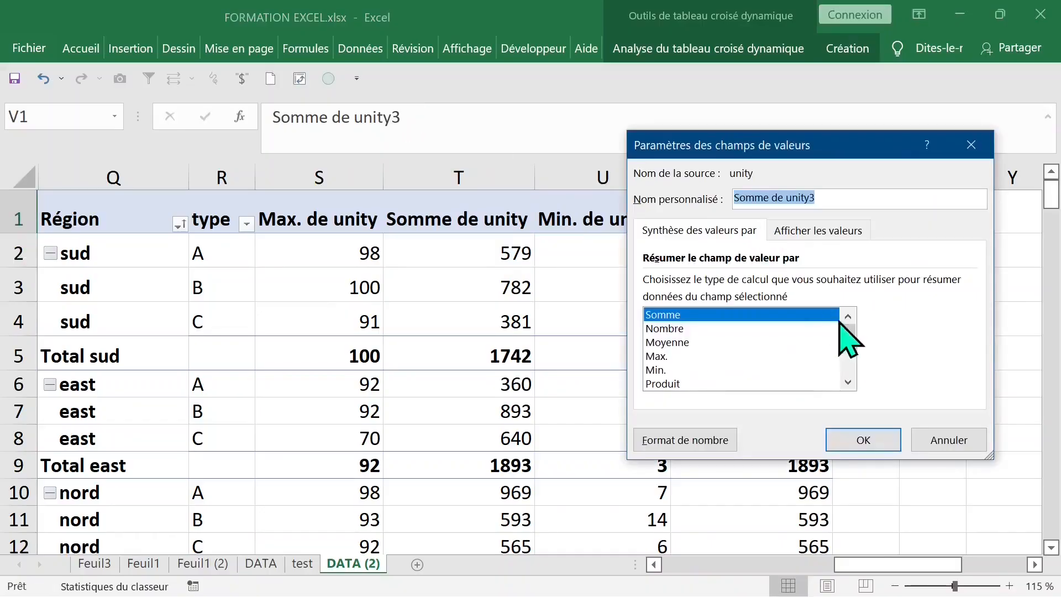
{"action": "left_click", "coordinate": [948, 440]}
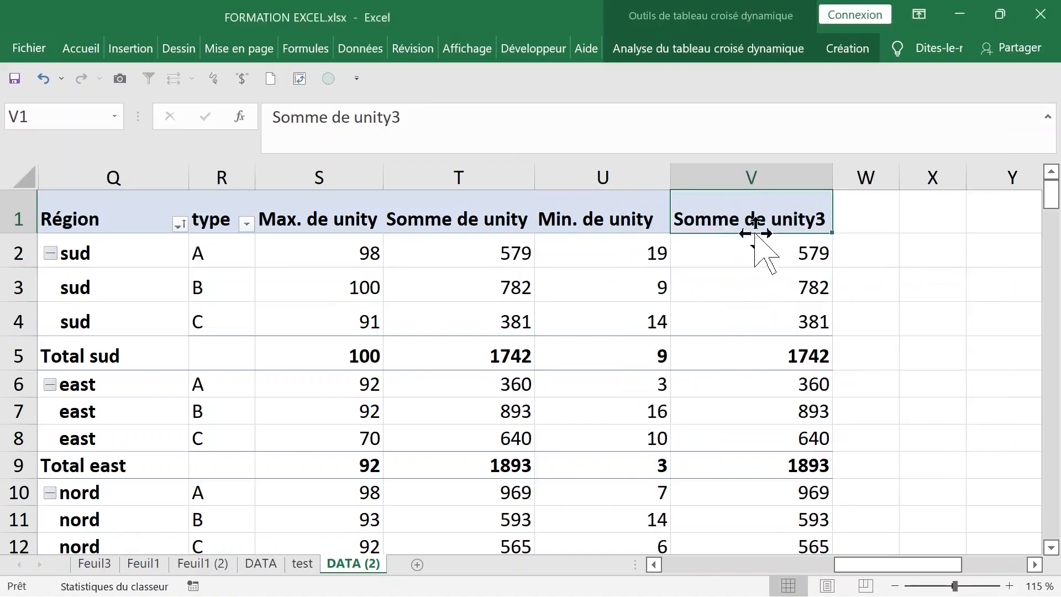
{"action": "left_click", "coordinate": [707, 247]}
{"action": "right_click", "coordinate": [707, 247]}
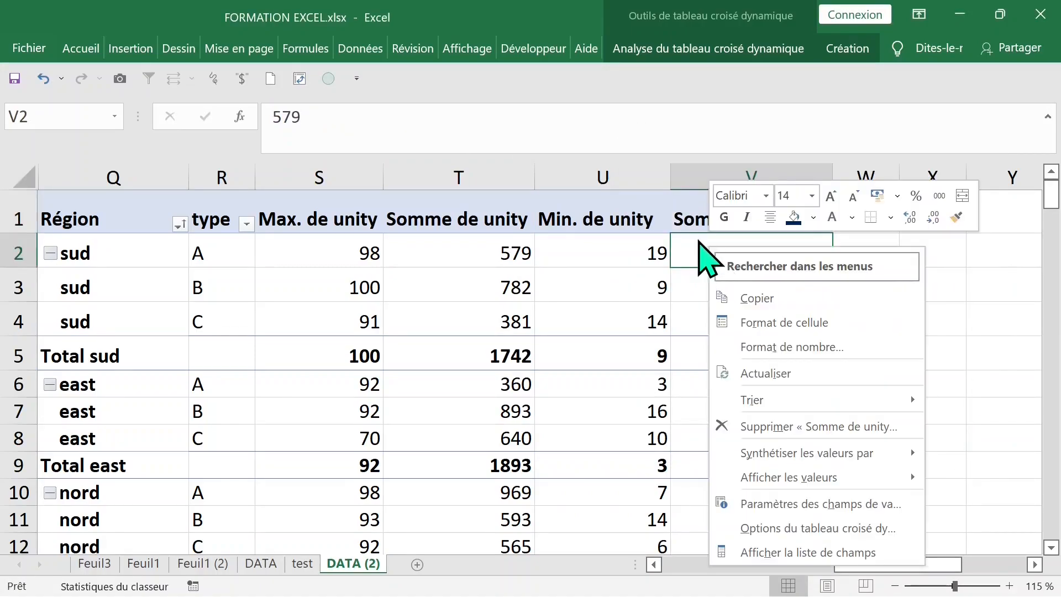
{"action": "mouse_move", "coordinate": [811, 462]}
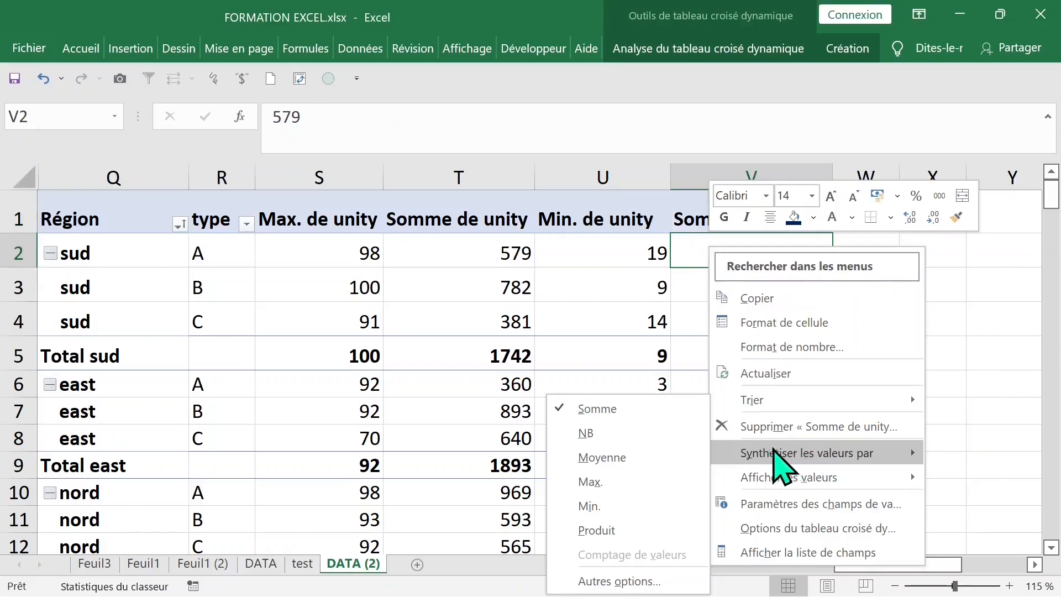
{"action": "left_click", "coordinate": [619, 459]}
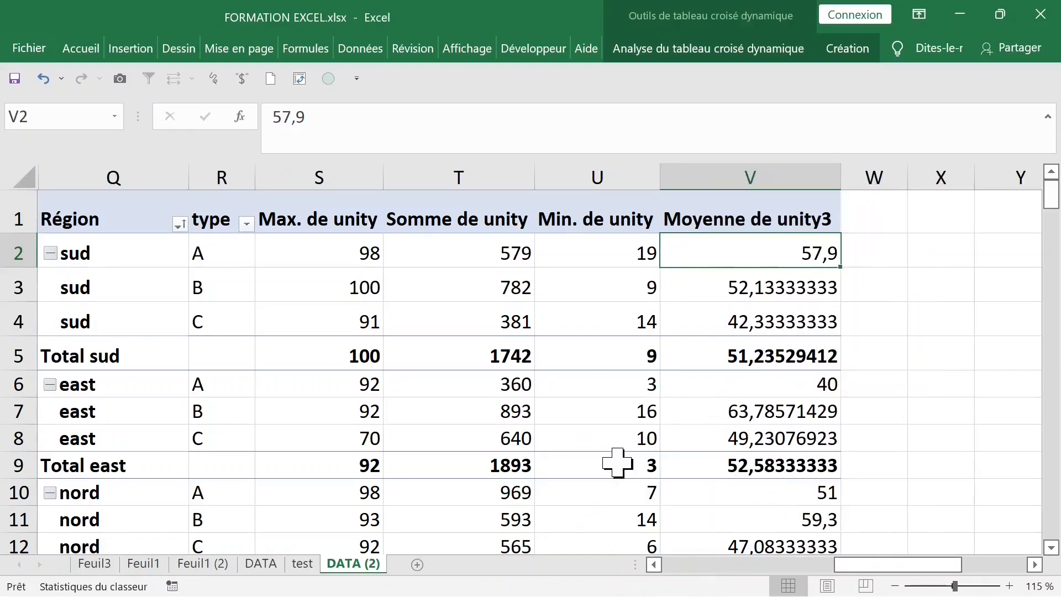
Rename the header of the average column Moyenne de unity.
{"action": "left_click", "coordinate": [808, 218]}
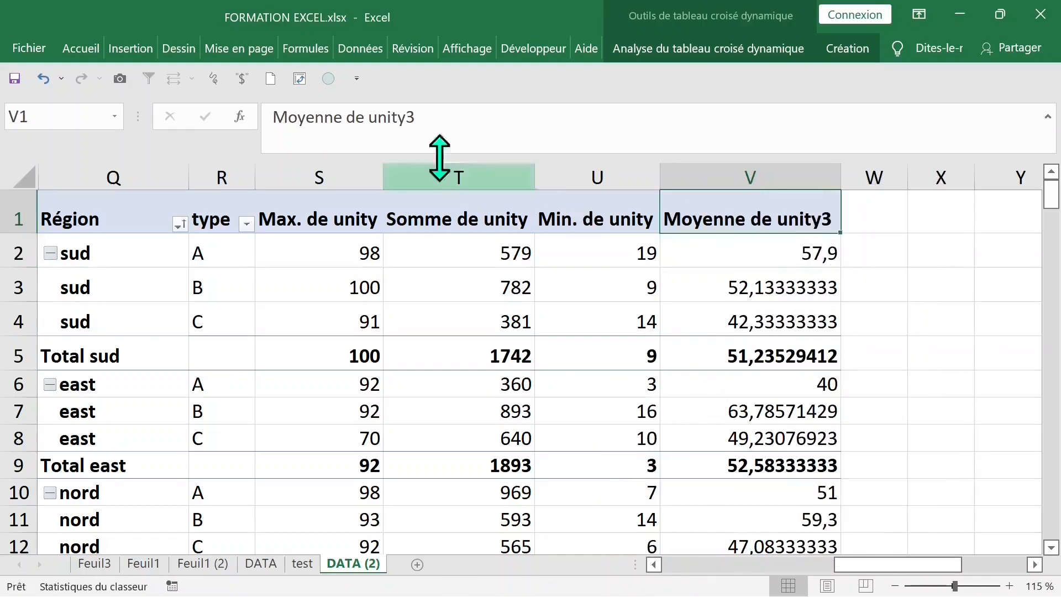
{"action": "left_click", "coordinate": [415, 116]}
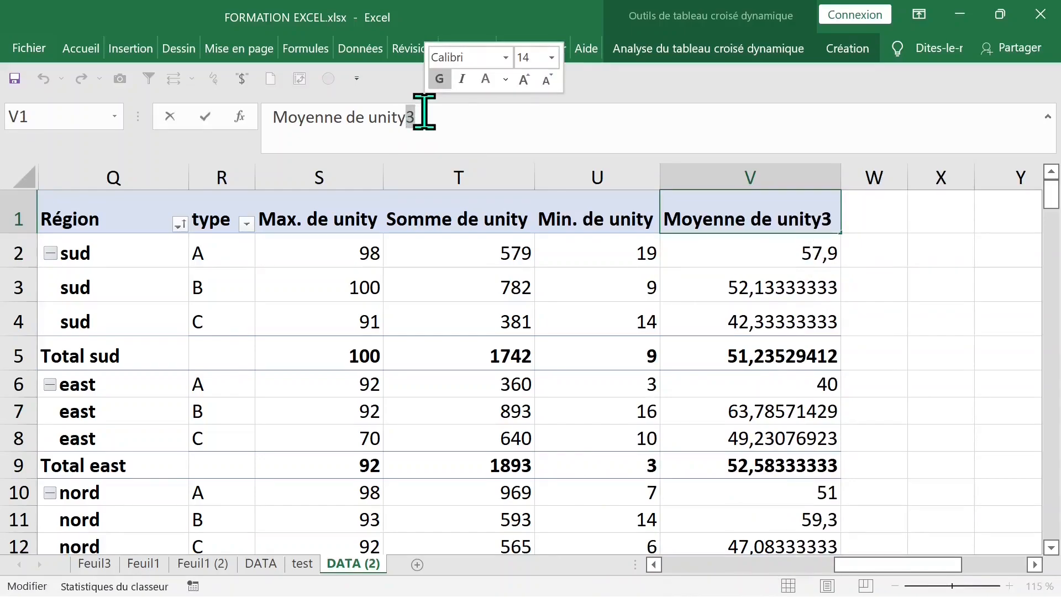
{"action": "key", "text": "BackSpace"}
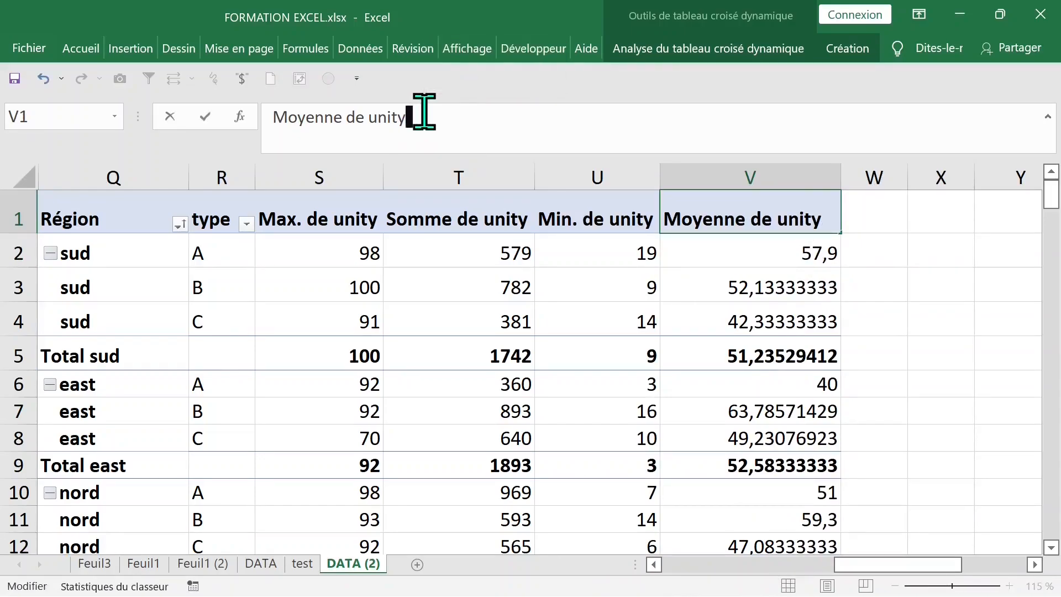
{"action": "left_click", "coordinate": [597, 275]}
{"action": "left_click", "coordinate": [794, 296]}
{"action": "key", "text": "Down"}
Format the Moyenne de unity values as Nombre with one decimal place.
{"action": "left_click", "coordinate": [747, 258]}
{"action": "right_click", "coordinate": [718, 257]}
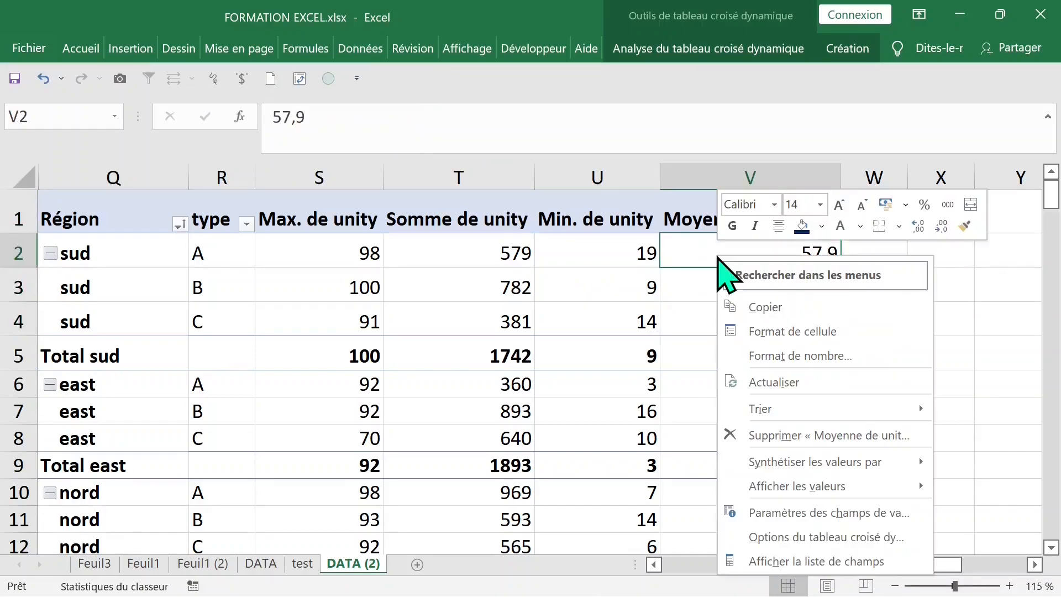
{"action": "left_click", "coordinate": [790, 360]}
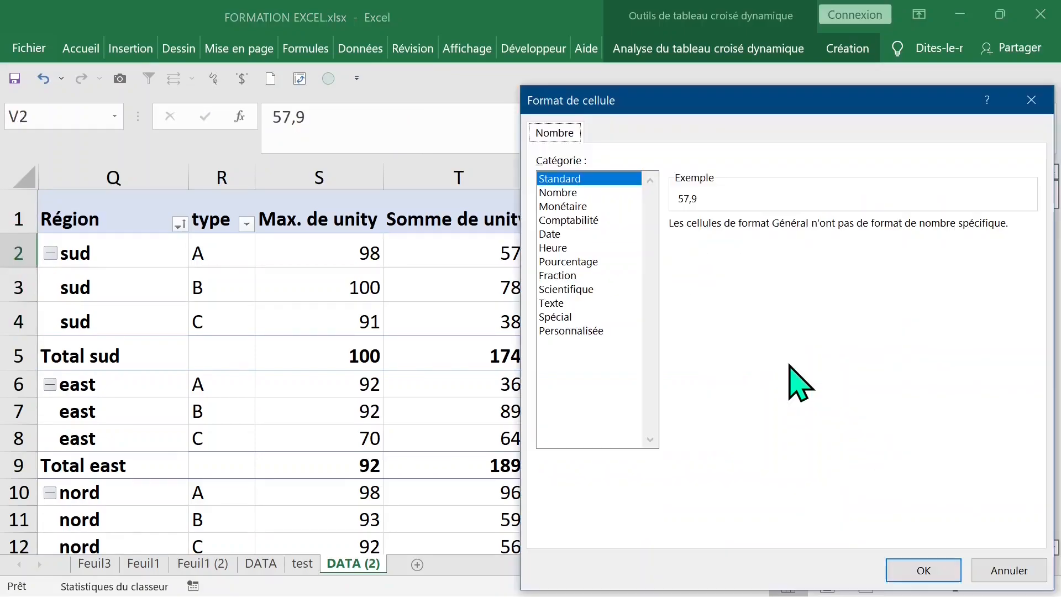
{"action": "left_click", "coordinate": [568, 194]}
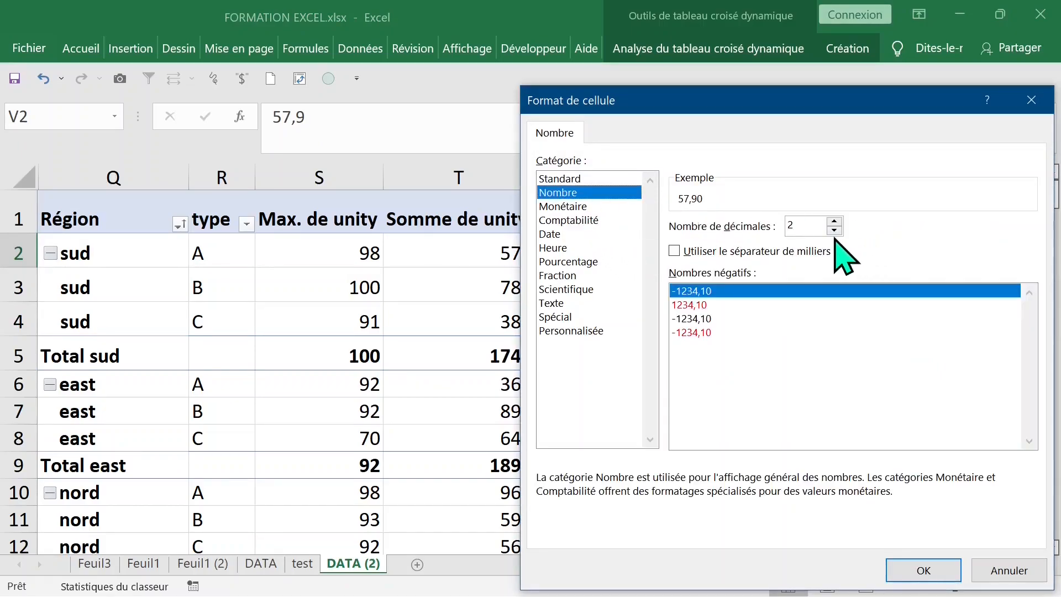
{"action": "left_click", "coordinate": [835, 222]}
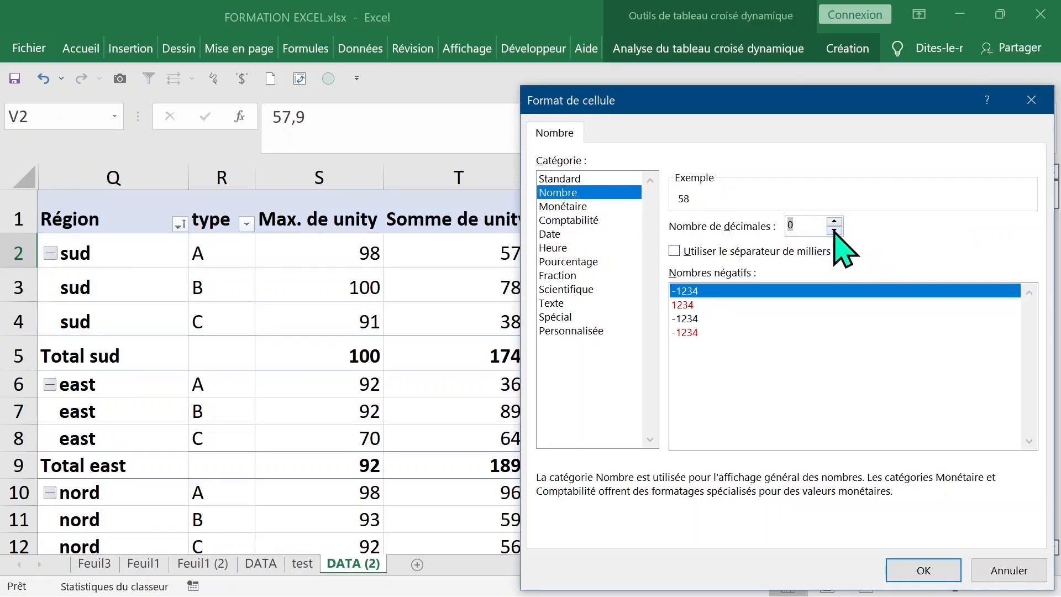
{"action": "left_click", "coordinate": [834, 221]}
{"action": "left_click", "coordinate": [924, 570]}
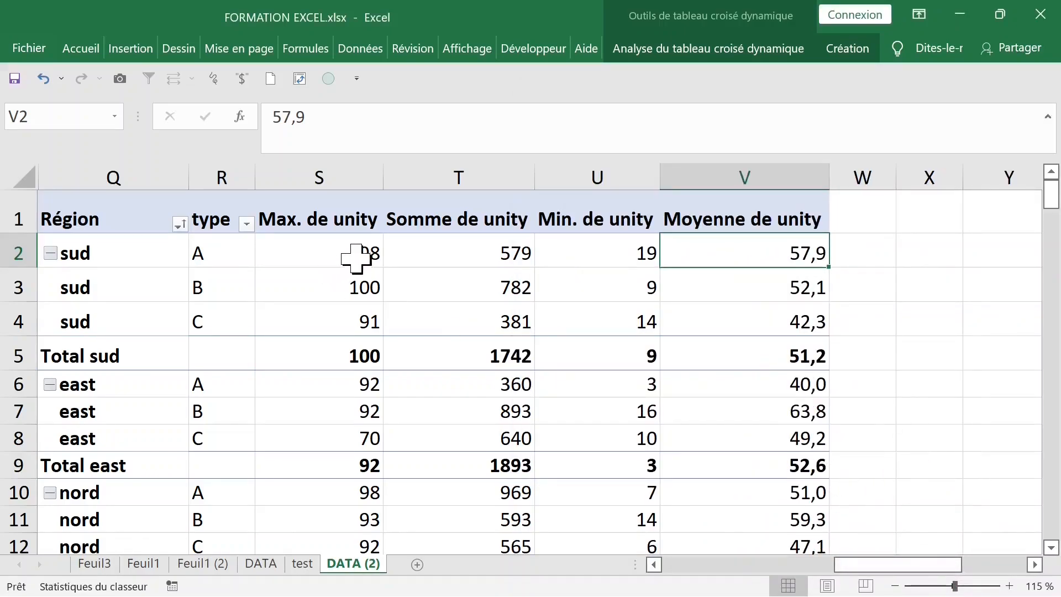
{"action": "left_click", "coordinate": [357, 257]}
{"action": "left_click", "coordinate": [435, 252]}
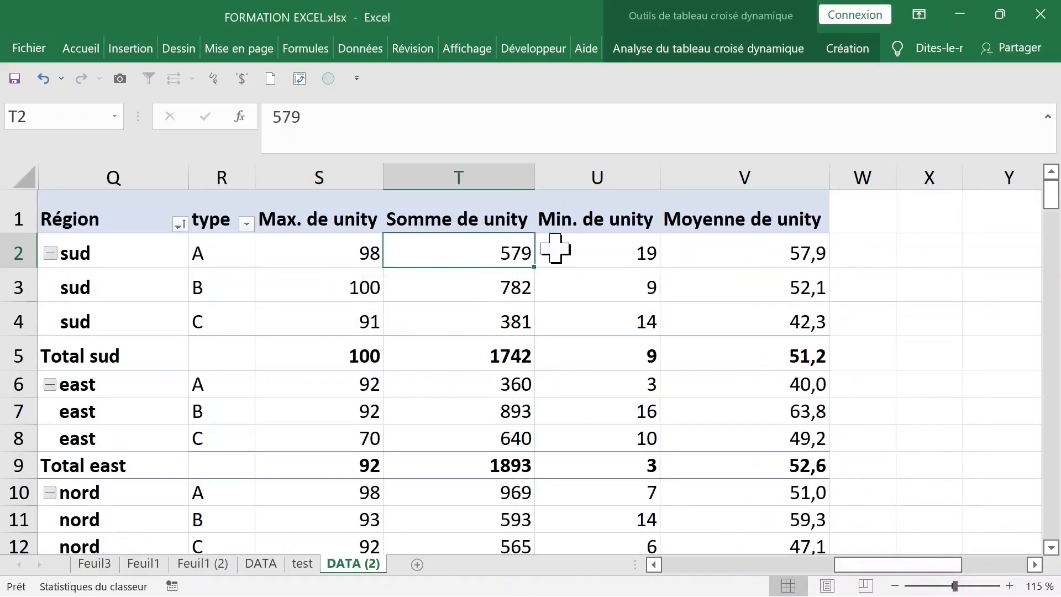
{"action": "left_click", "coordinate": [580, 189]}
{"action": "left_click", "coordinate": [450, 250]}
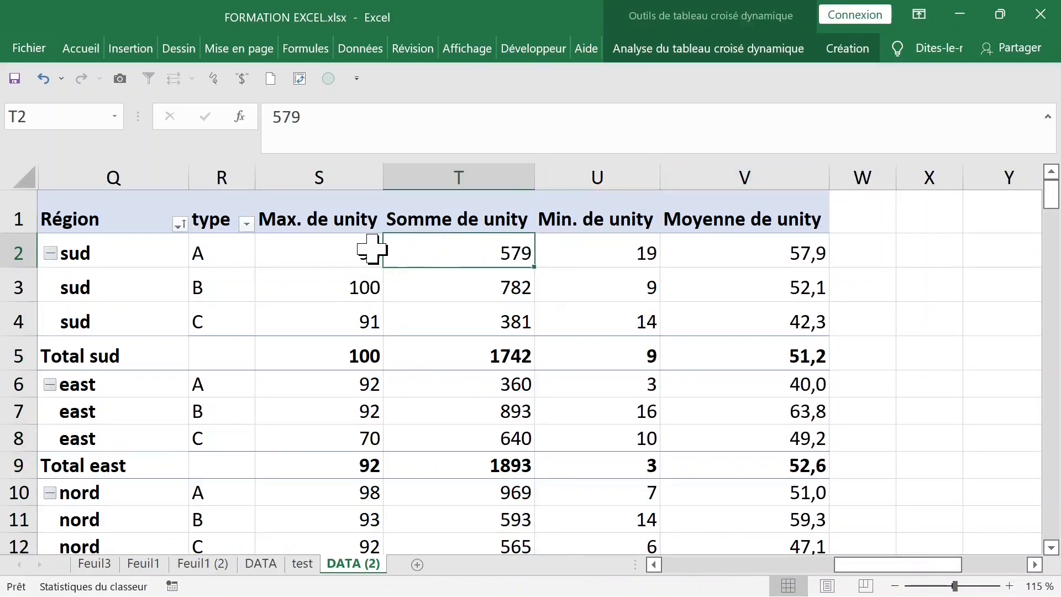
{"action": "left_click", "coordinate": [372, 249]}
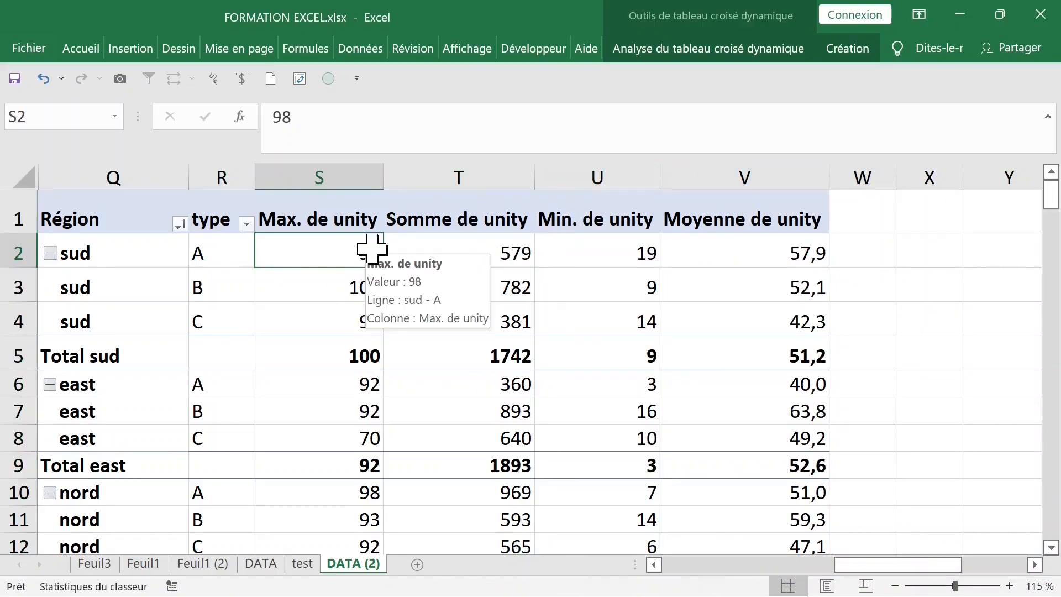
{"action": "left_click", "coordinate": [222, 252]}
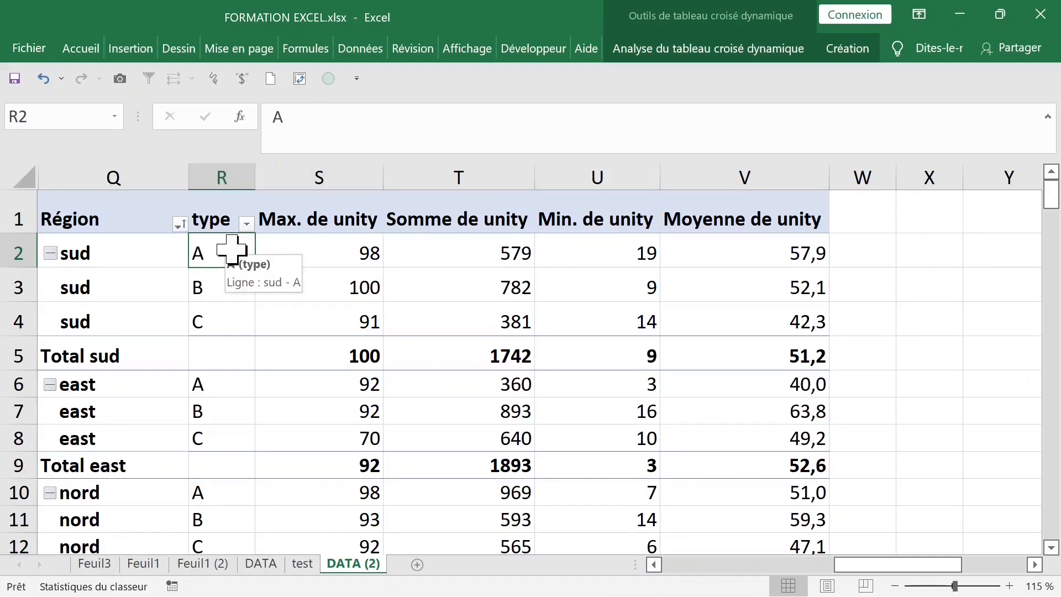
Show the pivot table field list, move Région to the columns area and remove all the value fields from the layout.
{"action": "right_click", "coordinate": [219, 250]}
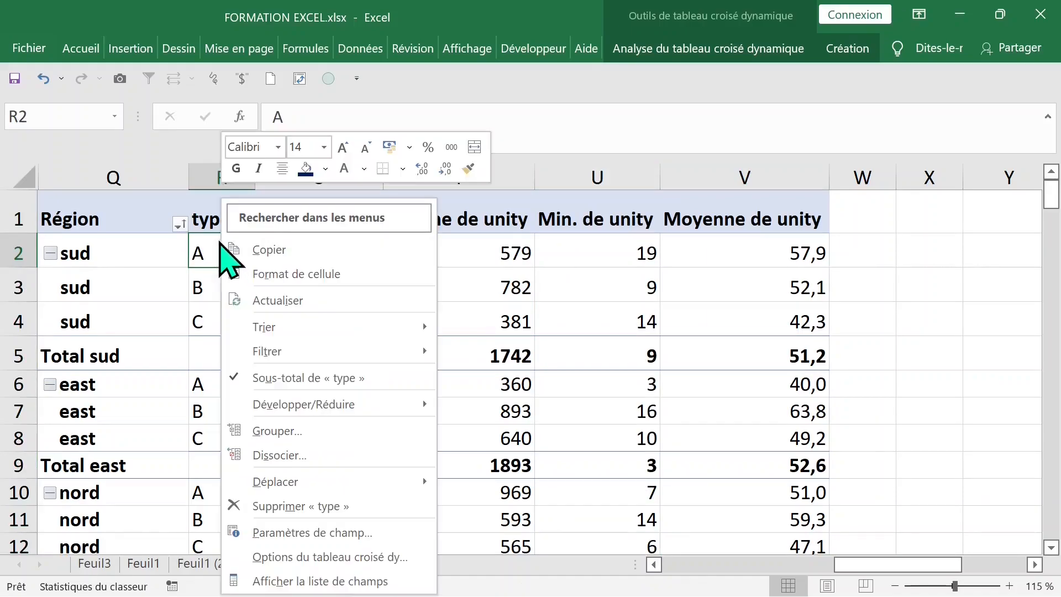
{"action": "left_click", "coordinate": [288, 581]}
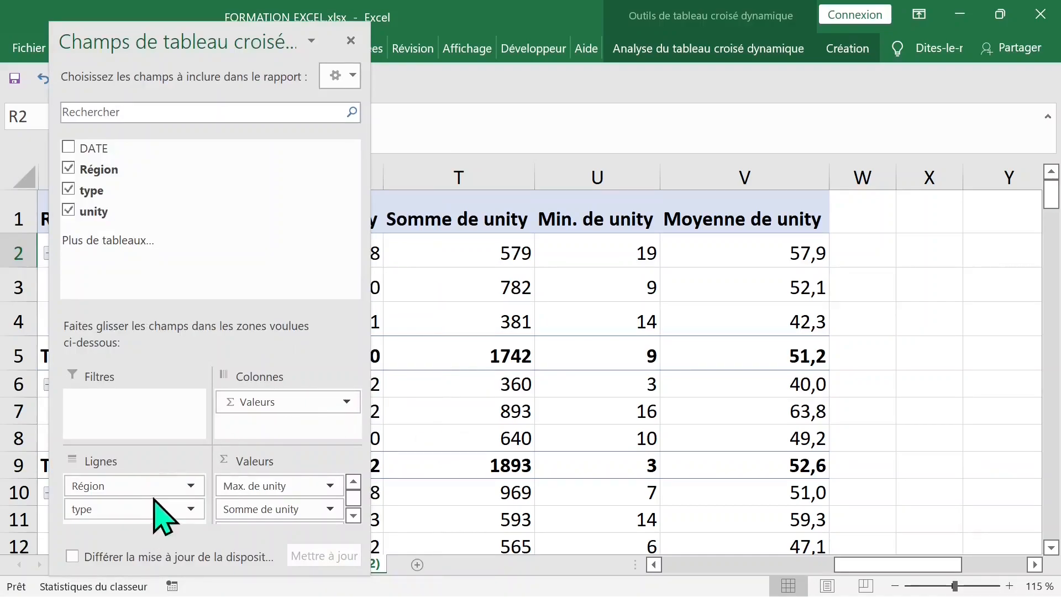
{"action": "left_click_drag", "start_coordinate": [119, 485], "coordinate": [263, 399]}
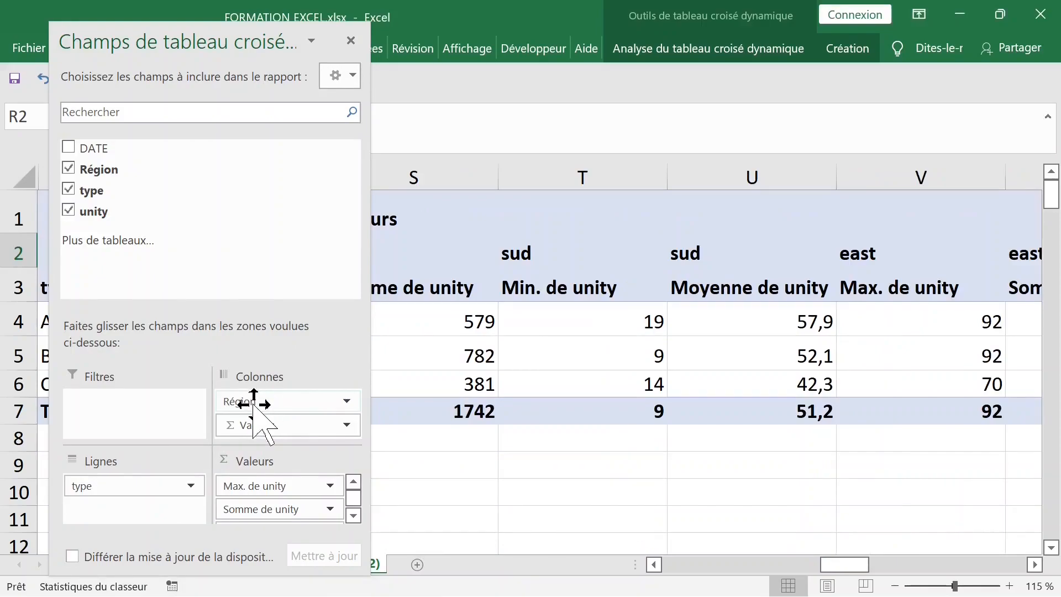
{"action": "left_click_drag", "start_coordinate": [275, 425], "coordinate": [418, 489]}
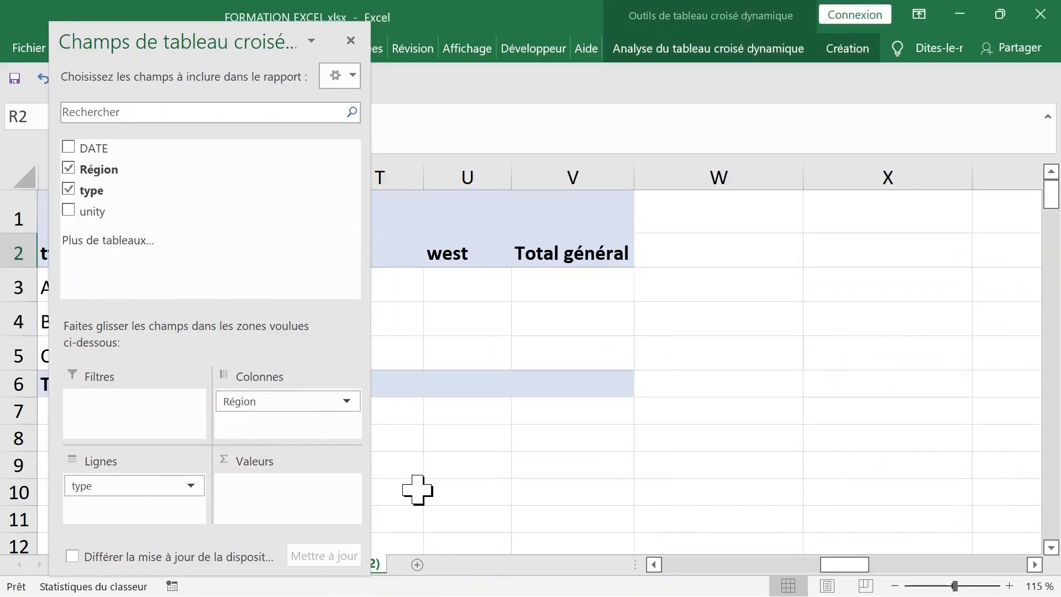
Move the field list clear of the pivot table and add unity as a summed value field.
{"action": "left_click_drag", "start_coordinate": [162, 37], "coordinate": [690, 94]}
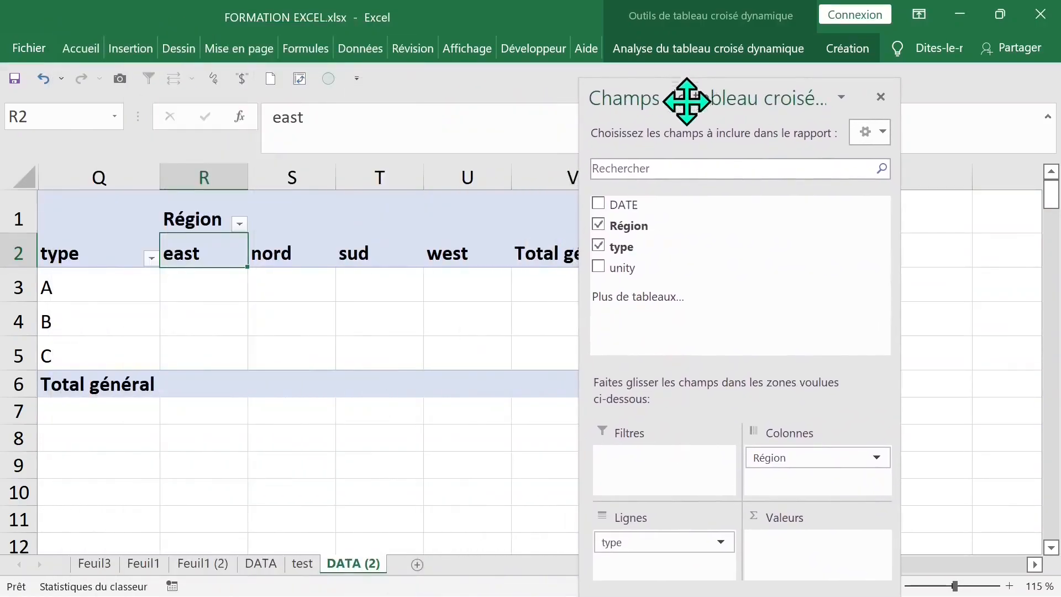
{"action": "left_click_drag", "start_coordinate": [670, 268], "coordinate": [788, 544]}
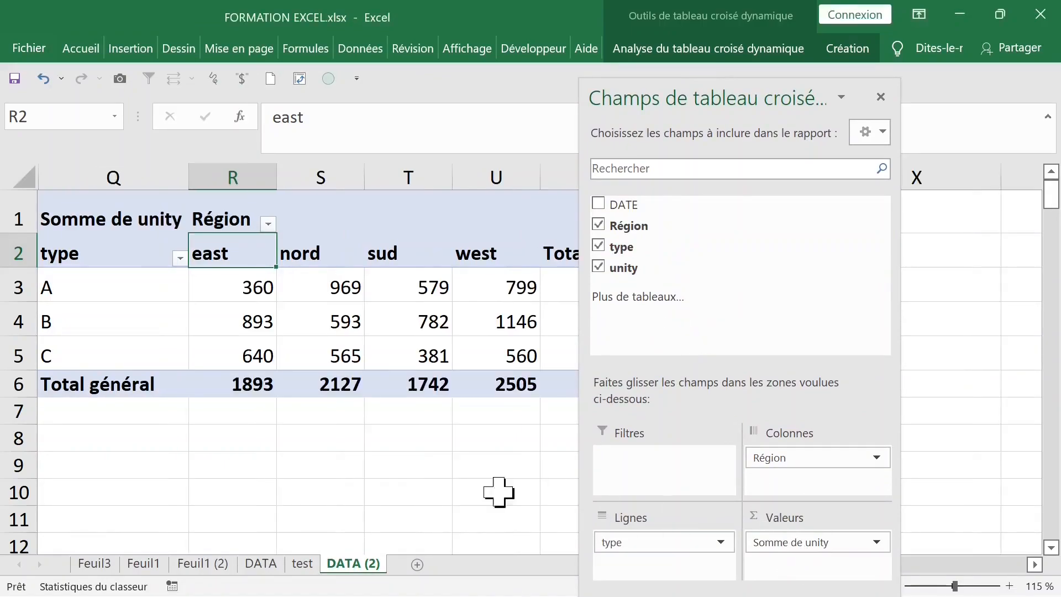
{"action": "left_click", "coordinate": [320, 467]}
{"action": "left_click_drag", "start_coordinate": [213, 247], "coordinate": [481, 246]}
{"action": "left_click", "coordinate": [94, 325]}
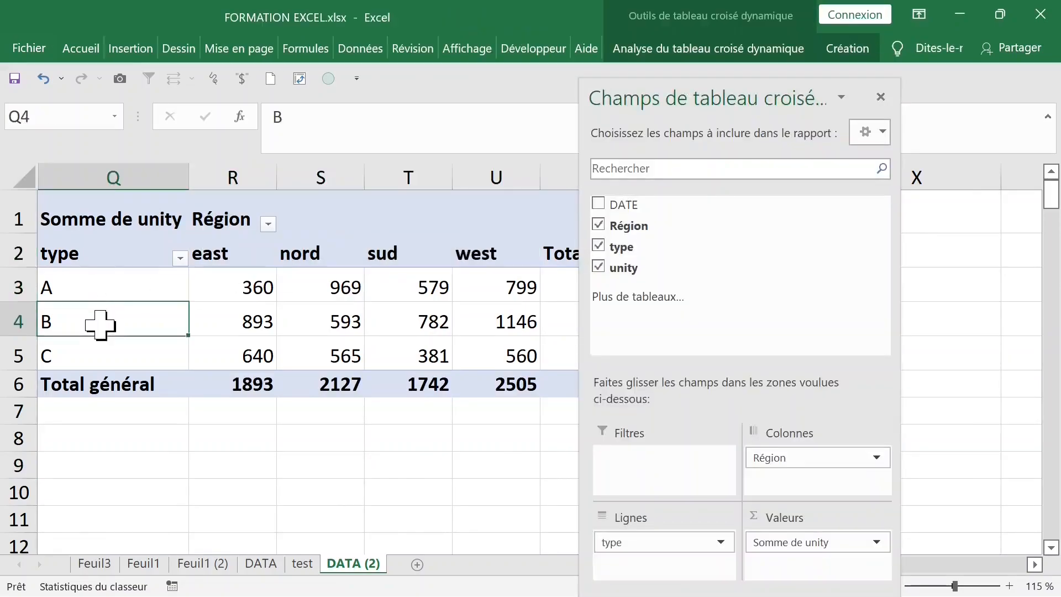
{"action": "left_click_drag", "start_coordinate": [101, 287], "coordinate": [116, 361]}
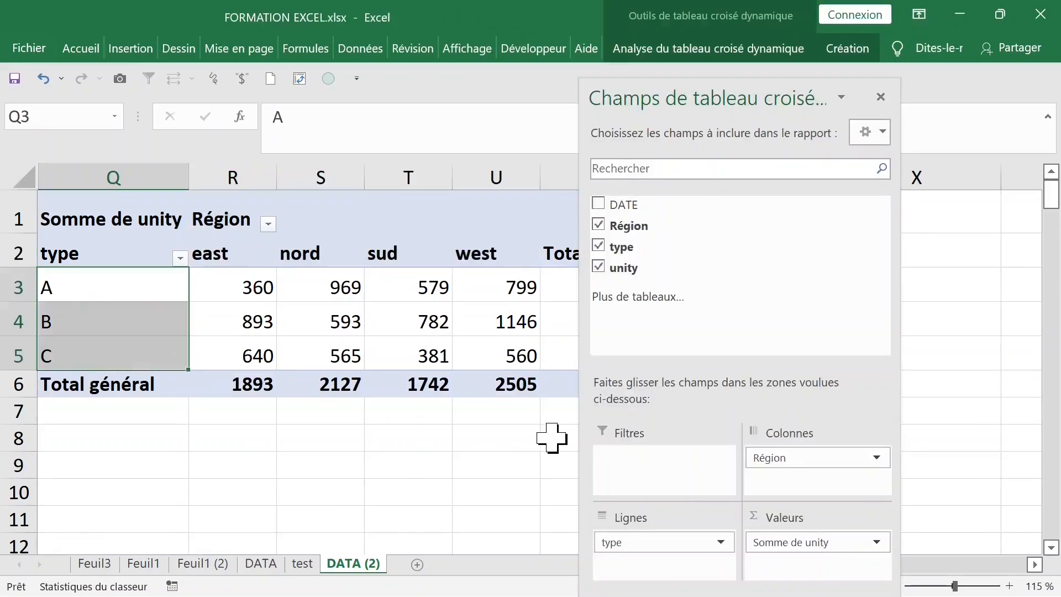
Move the Région field from the columns area to the report filters.
{"action": "left_click_drag", "start_coordinate": [794, 460], "coordinate": [663, 462]}
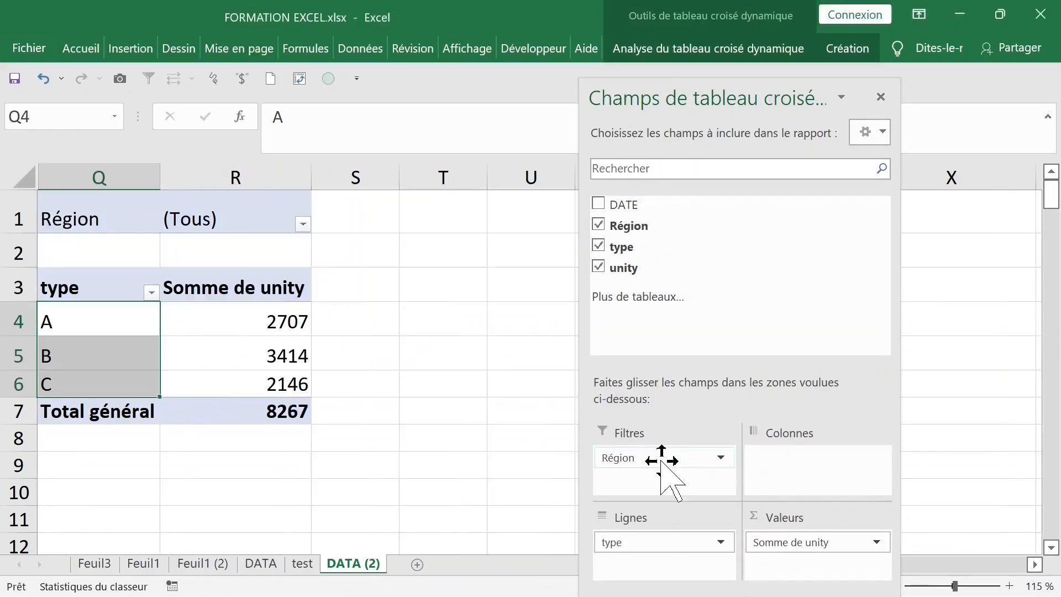
{"action": "left_click", "coordinate": [323, 470]}
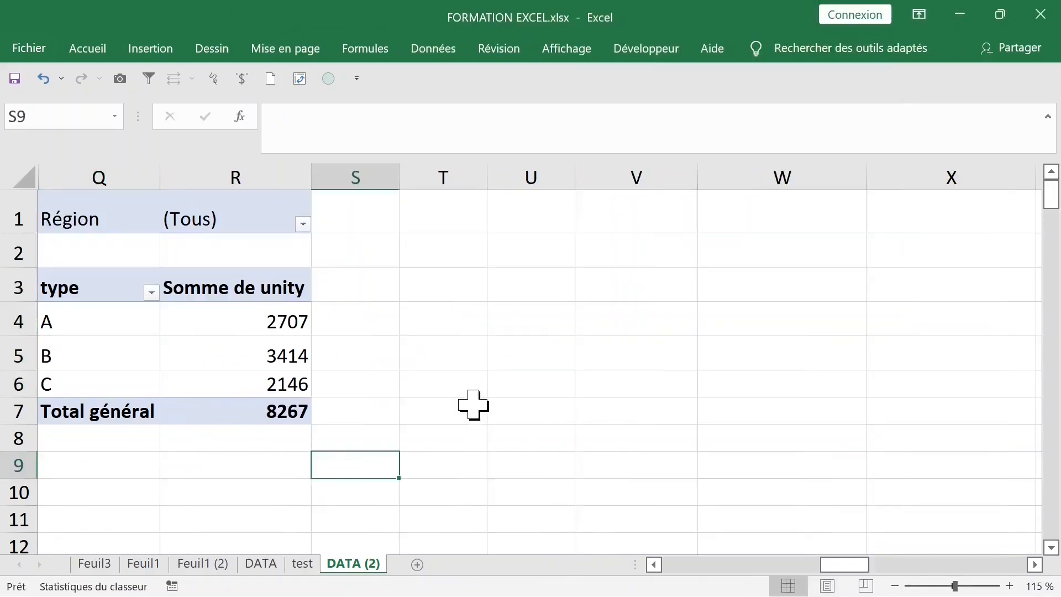
Filter the pivot table by Région on east and switch the filter to sud.
{"action": "left_click", "coordinate": [303, 224]}
{"action": "left_click", "coordinate": [106, 290]}
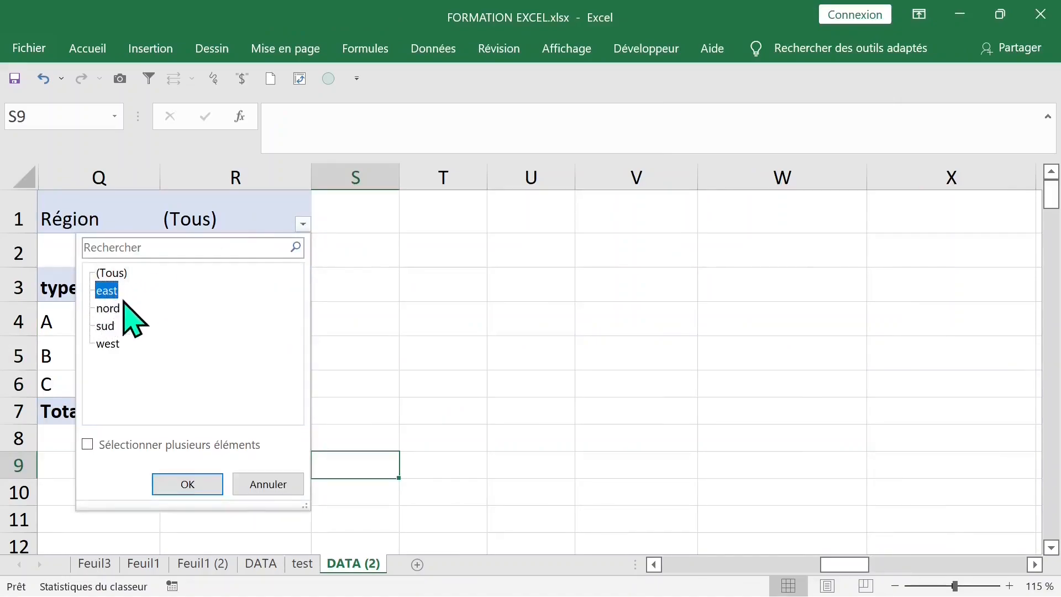
{"action": "left_click", "coordinate": [204, 486]}
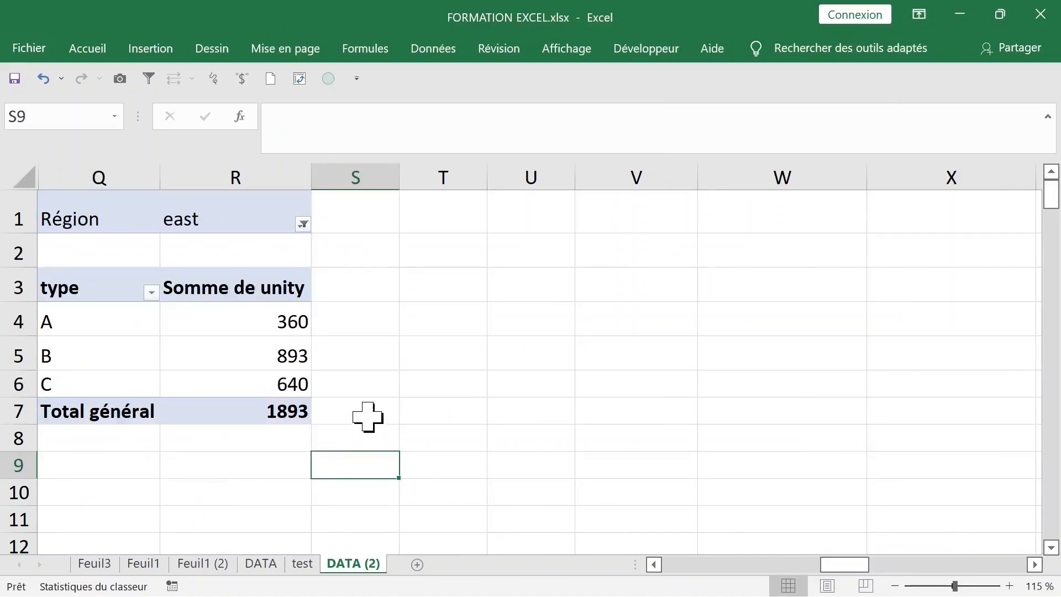
{"action": "left_click", "coordinate": [302, 224]}
{"action": "left_click", "coordinate": [108, 327]}
{"action": "left_click", "coordinate": [208, 485]}
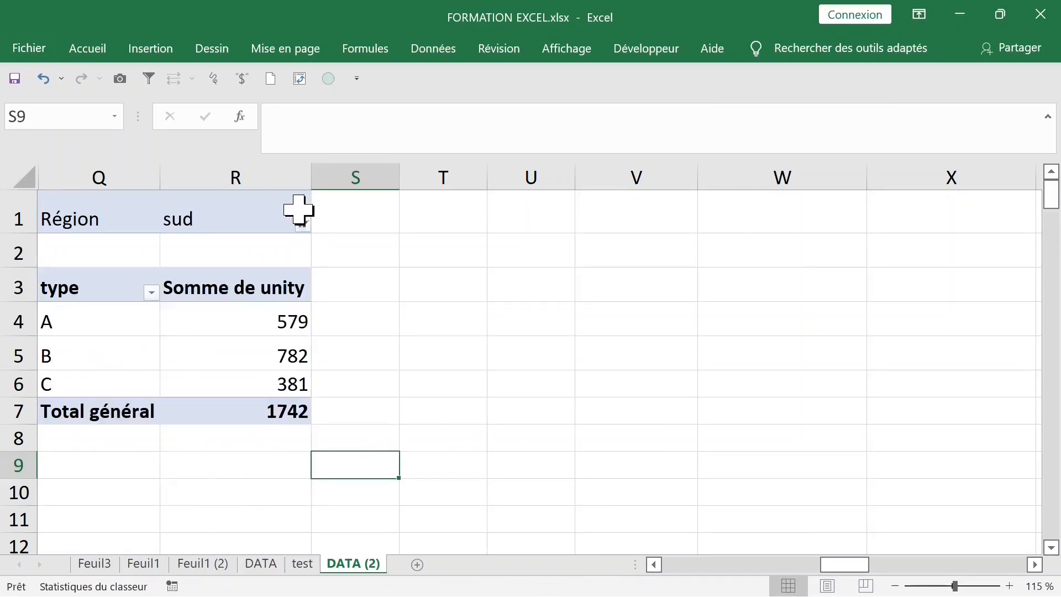
Add unity a second time to the pivot table values and summarize the new field by Max.
{"action": "left_click", "coordinate": [260, 289]}
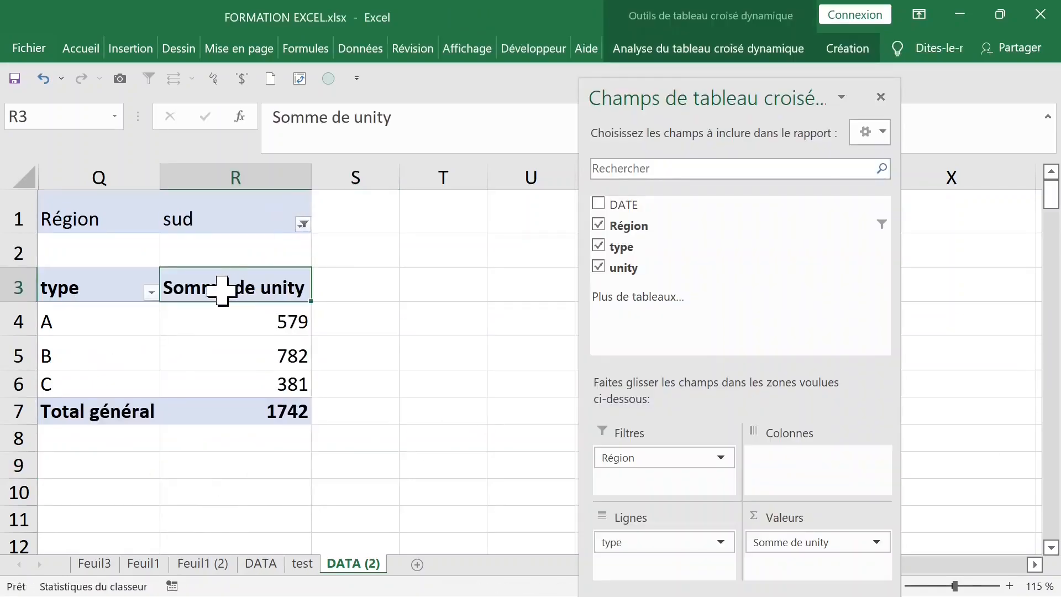
{"action": "left_click_drag", "start_coordinate": [659, 277], "coordinate": [804, 559]}
{"action": "double_click", "coordinate": [407, 289]}
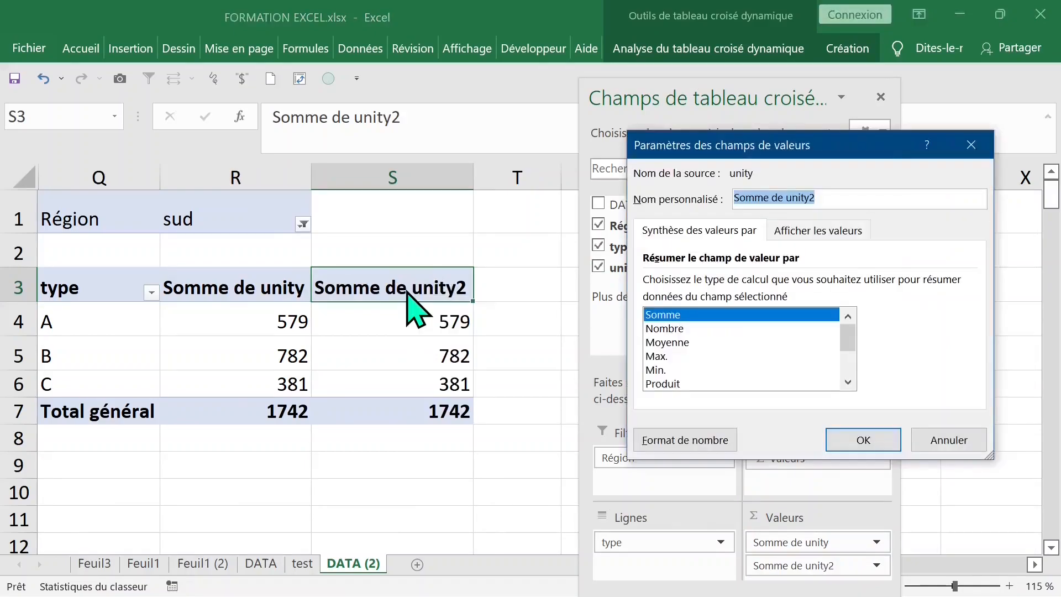
{"action": "left_click", "coordinate": [680, 357]}
{"action": "left_click", "coordinate": [877, 446]}
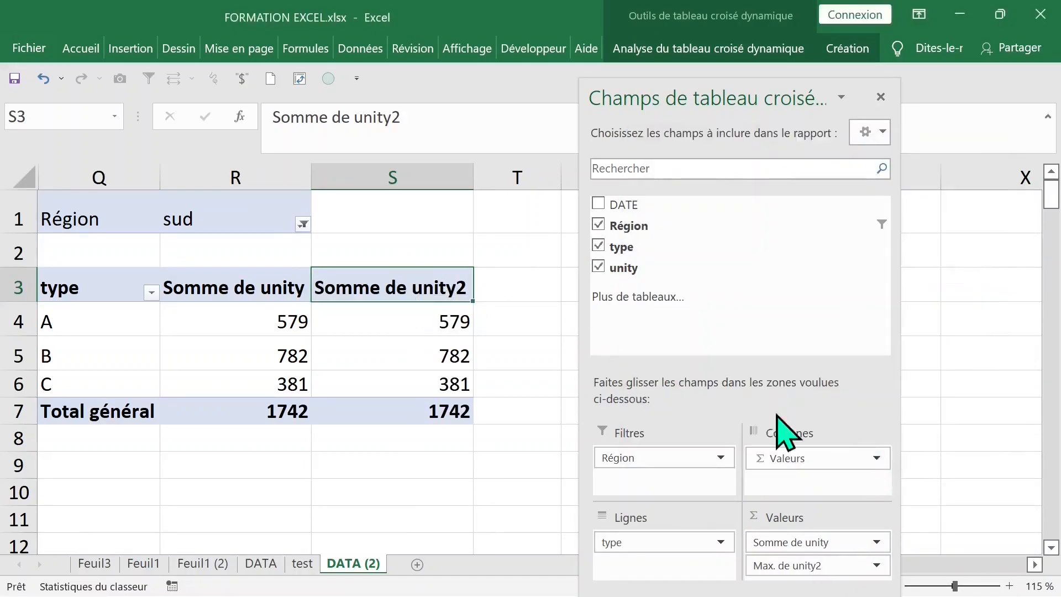
{"action": "left_click", "coordinate": [434, 382]}
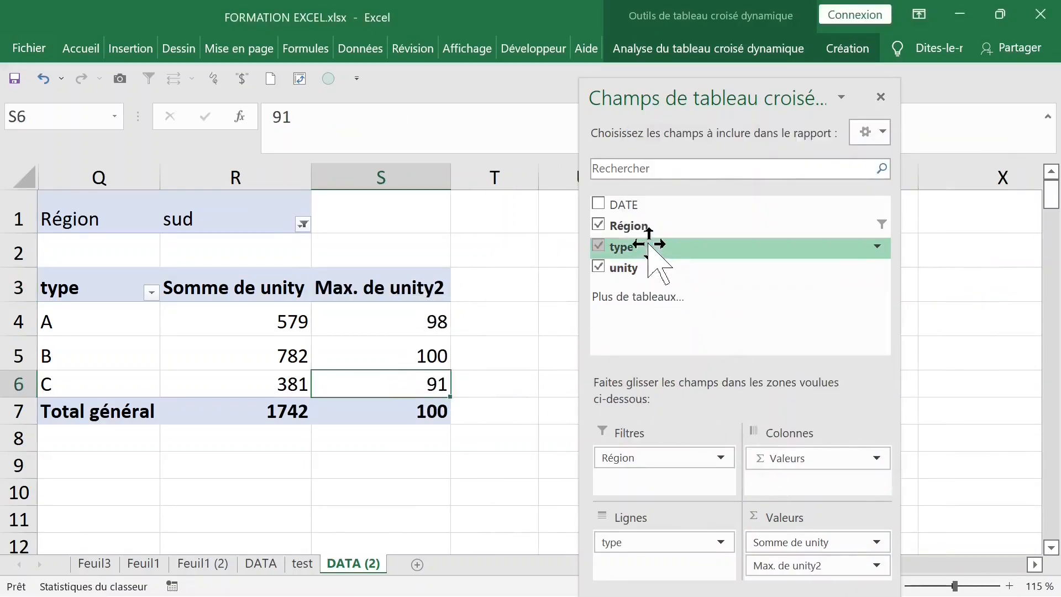
Add a third unity value field, summarize Somme de unity2 by Min. and close the field list.
{"action": "left_click_drag", "start_coordinate": [654, 271], "coordinate": [805, 541]}
{"action": "left_click", "coordinate": [515, 293]}
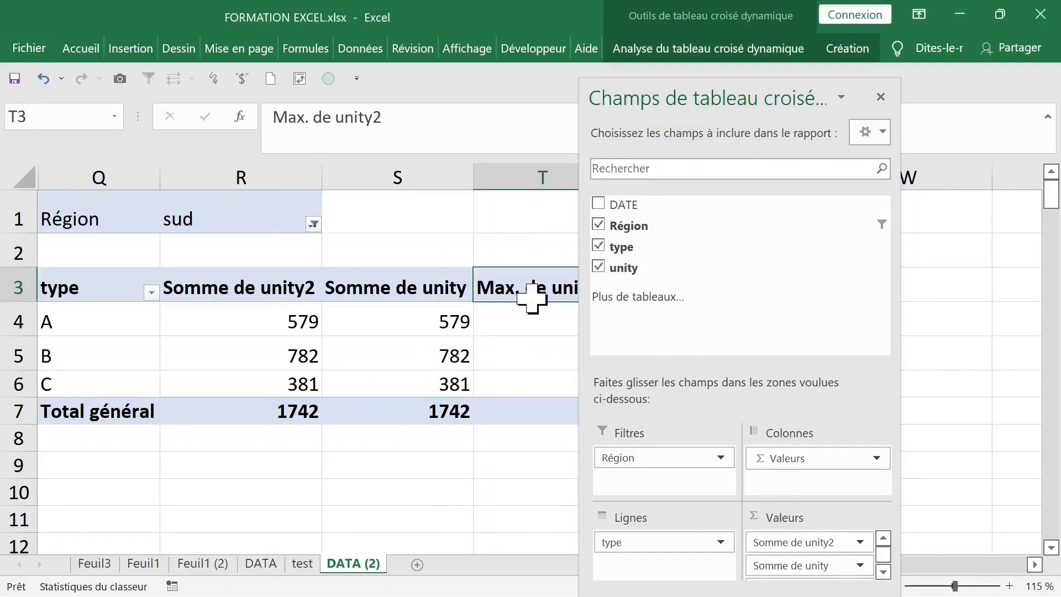
{"action": "left_click", "coordinate": [420, 294]}
{"action": "left_click", "coordinate": [881, 97]}
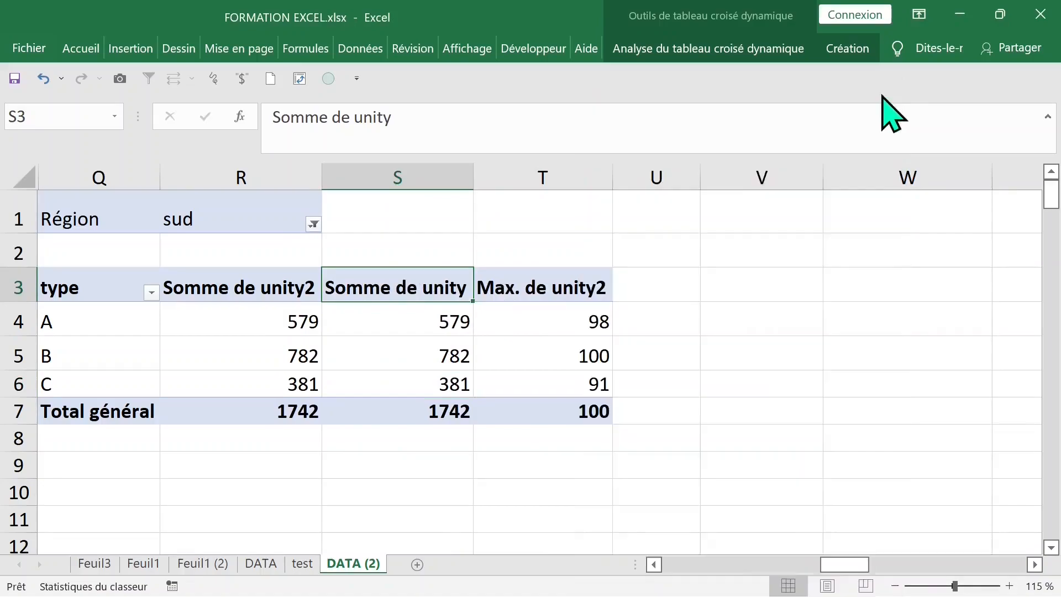
{"action": "left_click", "coordinate": [232, 292]}
{"action": "left_click", "coordinate": [373, 293]}
{"action": "double_click", "coordinate": [267, 287]}
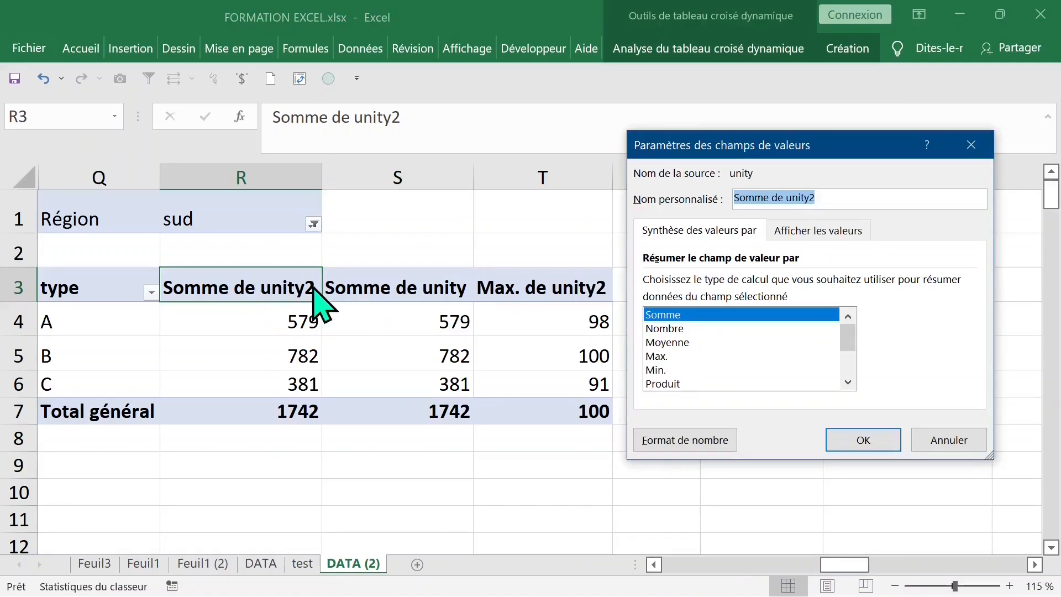
{"action": "left_click", "coordinate": [664, 370]}
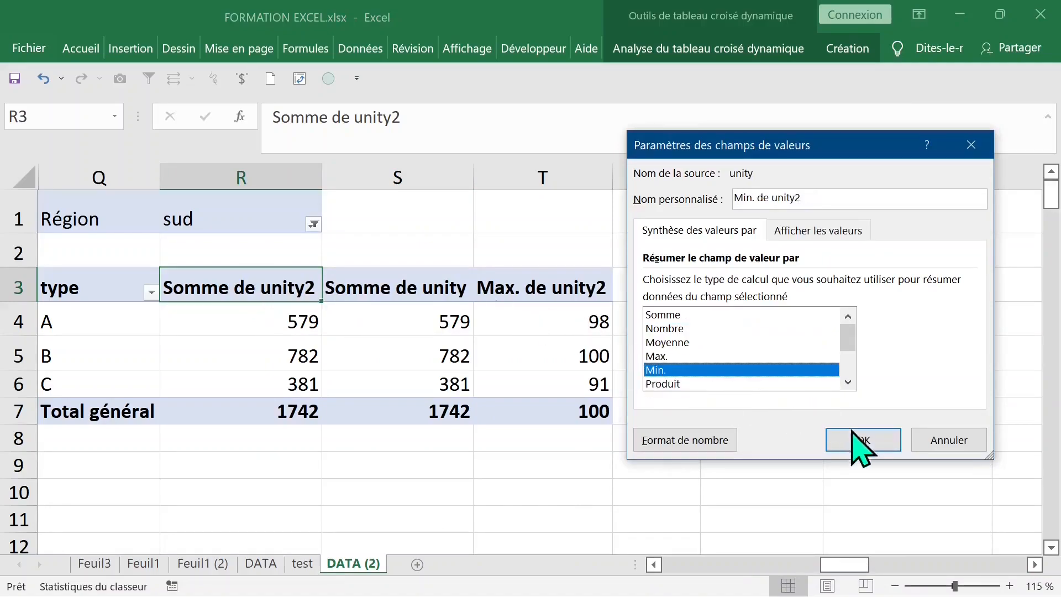
{"action": "left_click", "coordinate": [856, 441]}
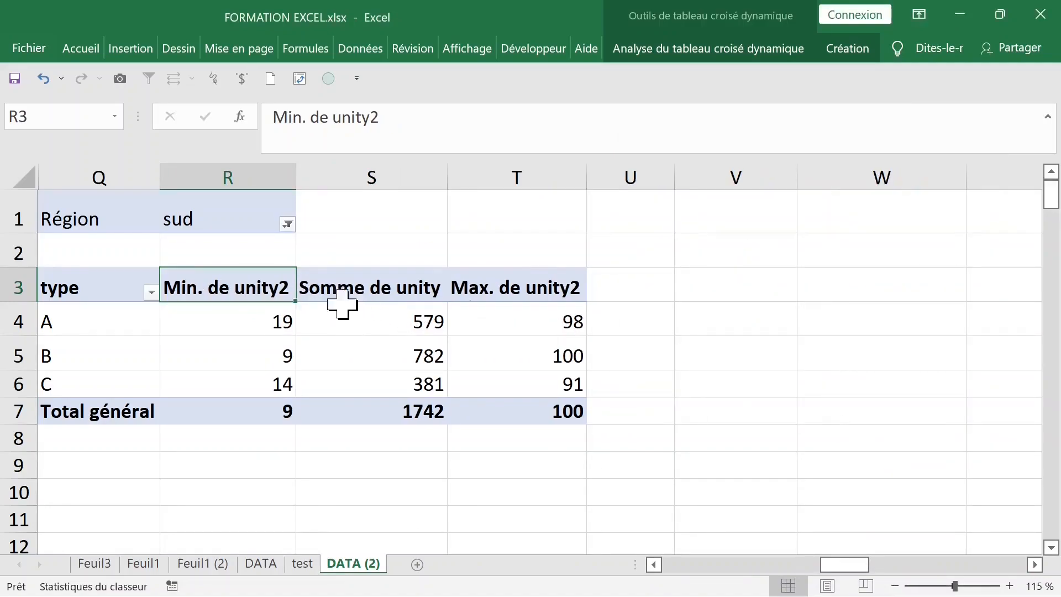
{"action": "left_click", "coordinate": [349, 285]}
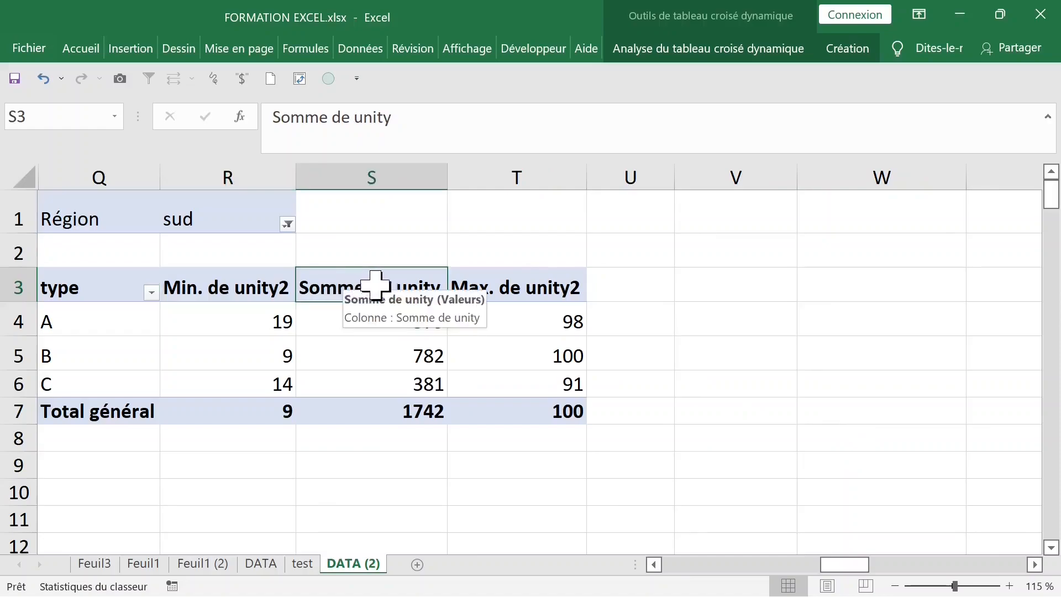
{"action": "left_click", "coordinate": [499, 286]}
{"action": "left_click", "coordinate": [382, 286]}
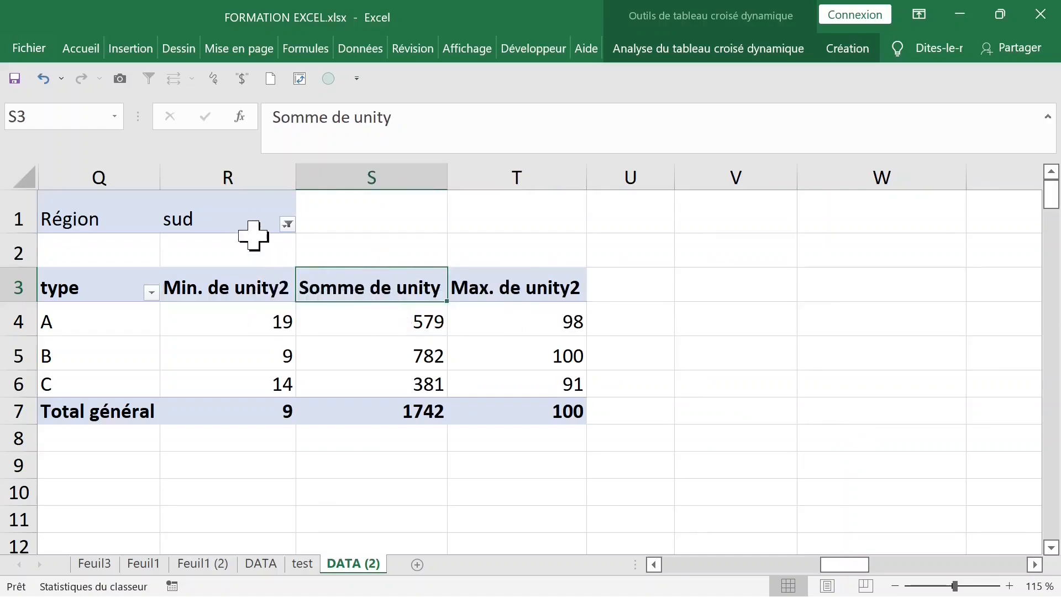
Filter the pivot table to show only the nord region.
{"action": "left_click", "coordinate": [287, 224]}
{"action": "left_click", "coordinate": [93, 310]}
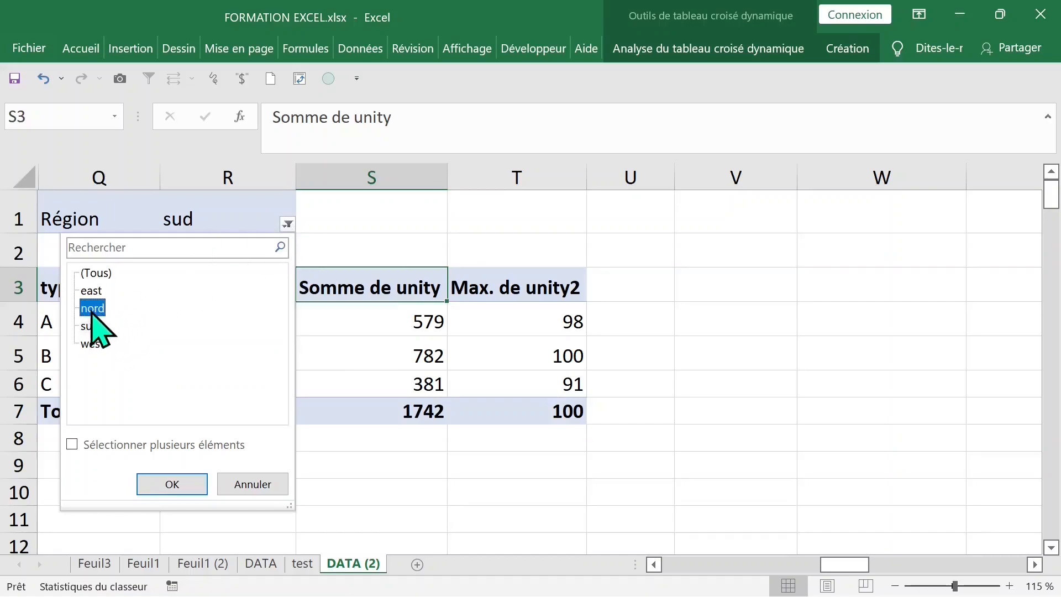
{"action": "left_click", "coordinate": [193, 484]}
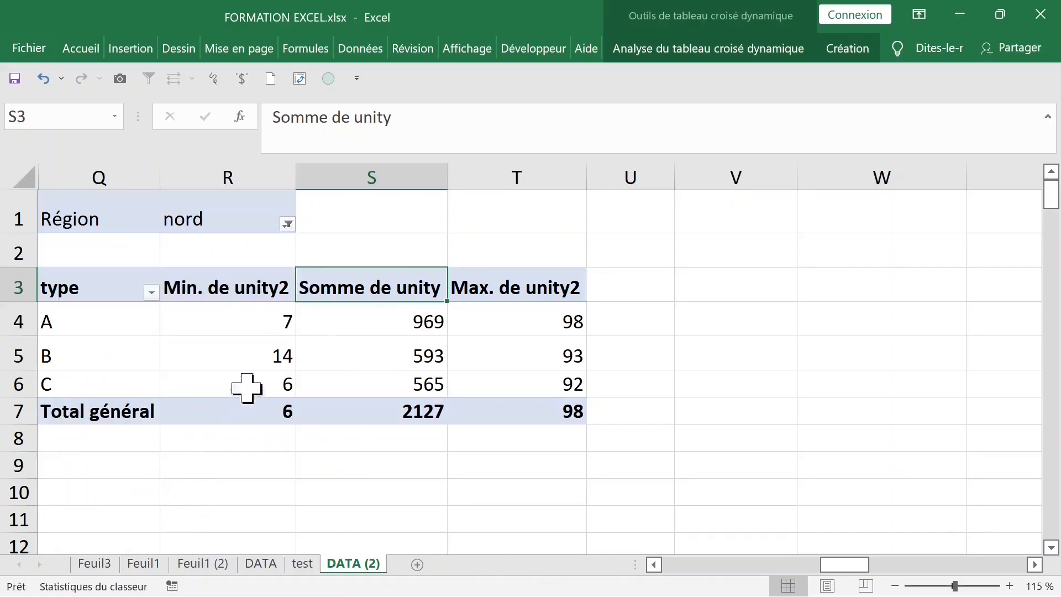
Allow multiple items in the Région filter and select only nord and sud.
{"action": "left_click", "coordinate": [287, 224]}
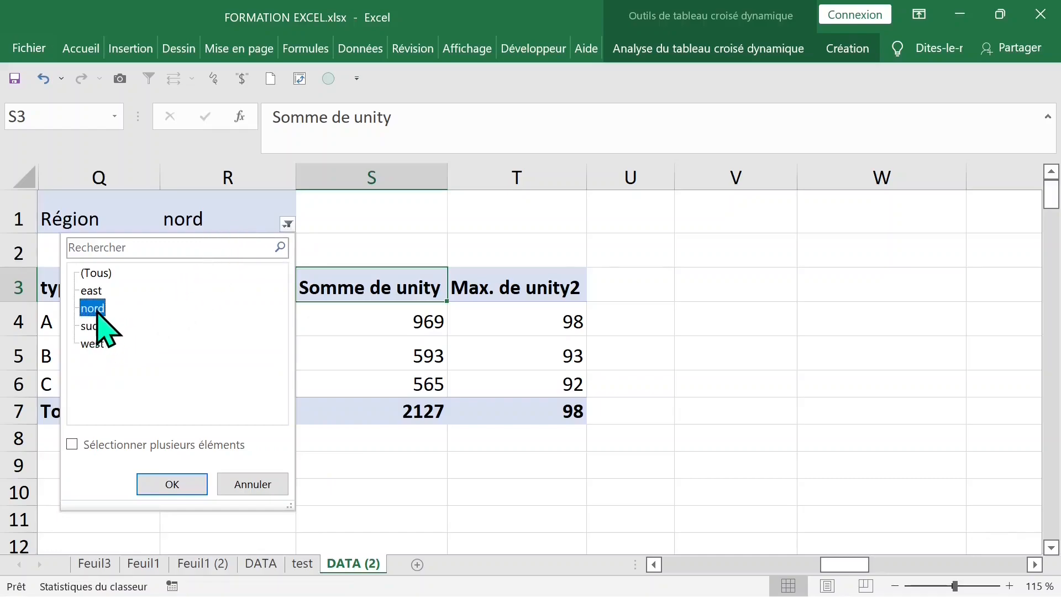
{"action": "left_click", "coordinate": [98, 447]}
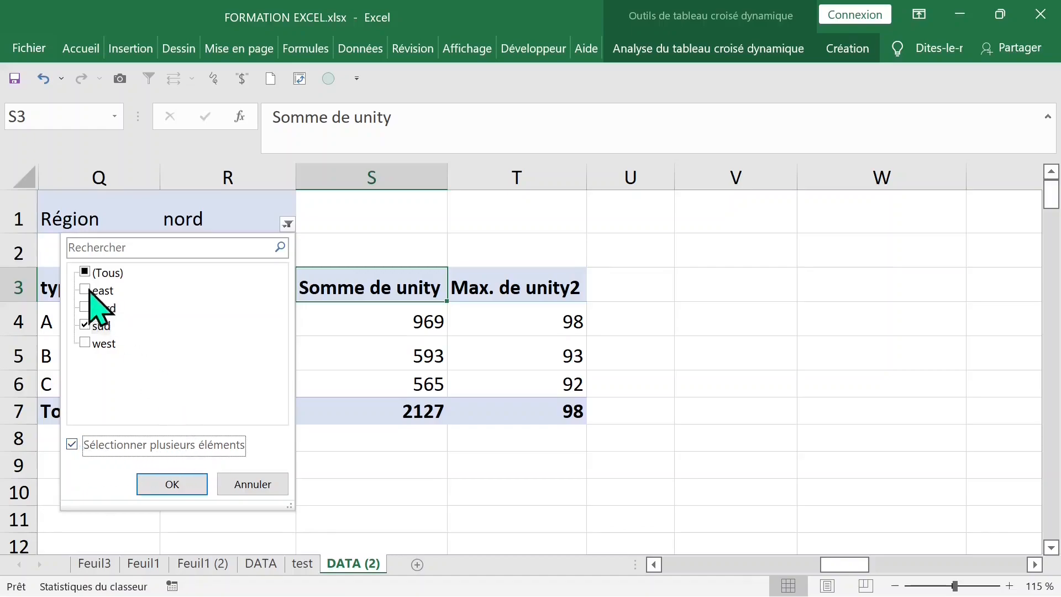
{"action": "left_click", "coordinate": [86, 274]}
{"action": "left_click", "coordinate": [85, 274]}
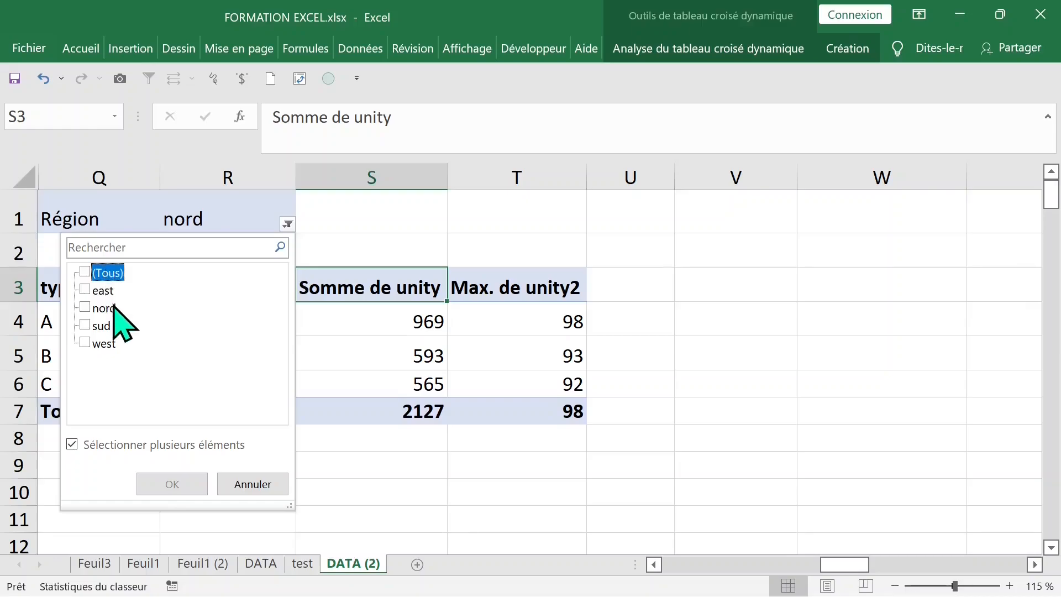
{"action": "left_click", "coordinate": [85, 308]}
{"action": "left_click", "coordinate": [88, 326]}
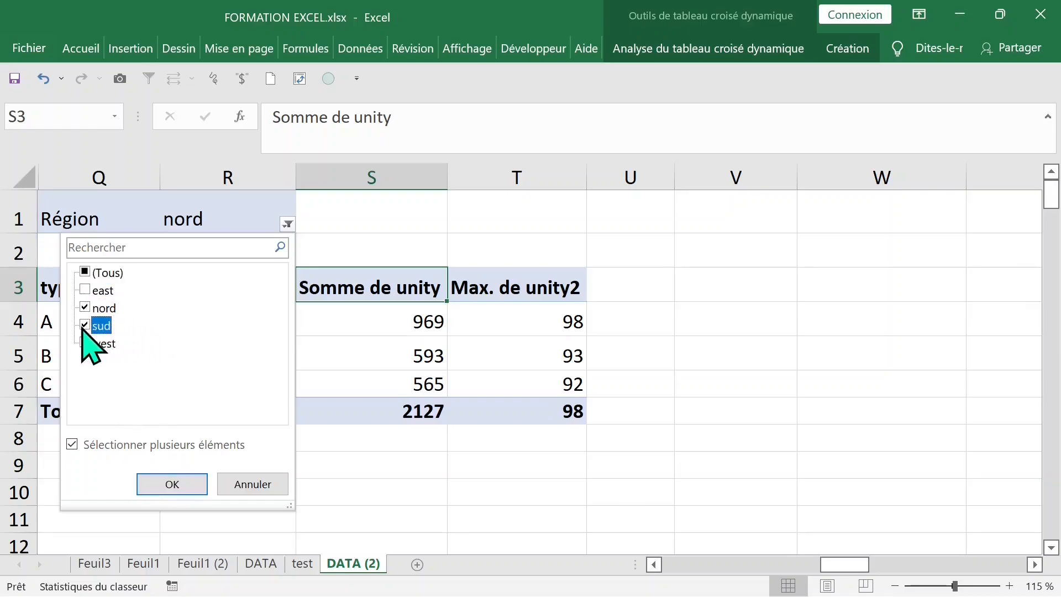
{"action": "left_click", "coordinate": [172, 484]}
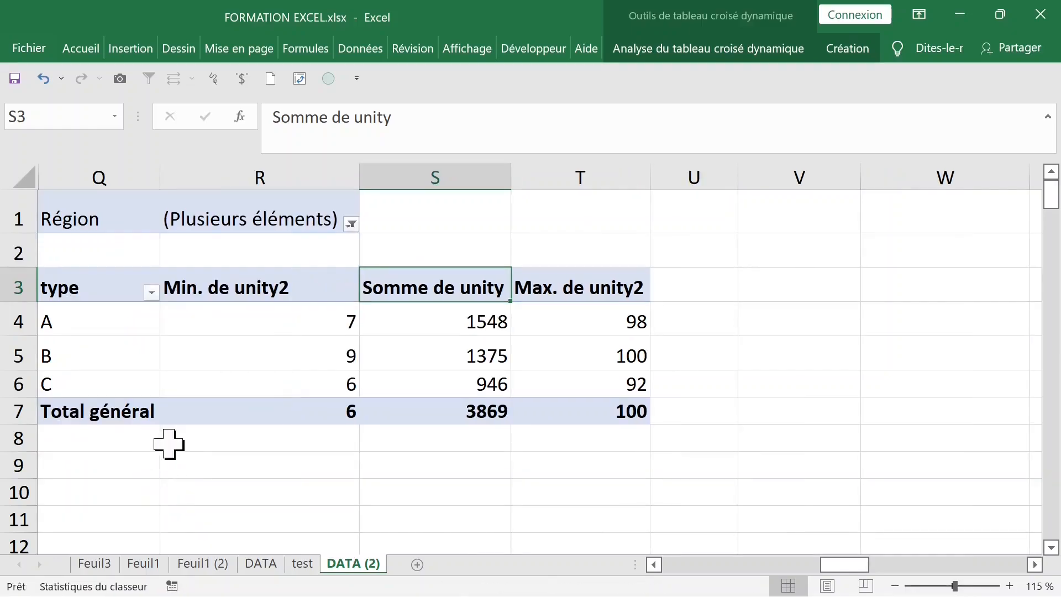
Change the Région filter selection to only east and west.
{"action": "left_click", "coordinate": [350, 224]}
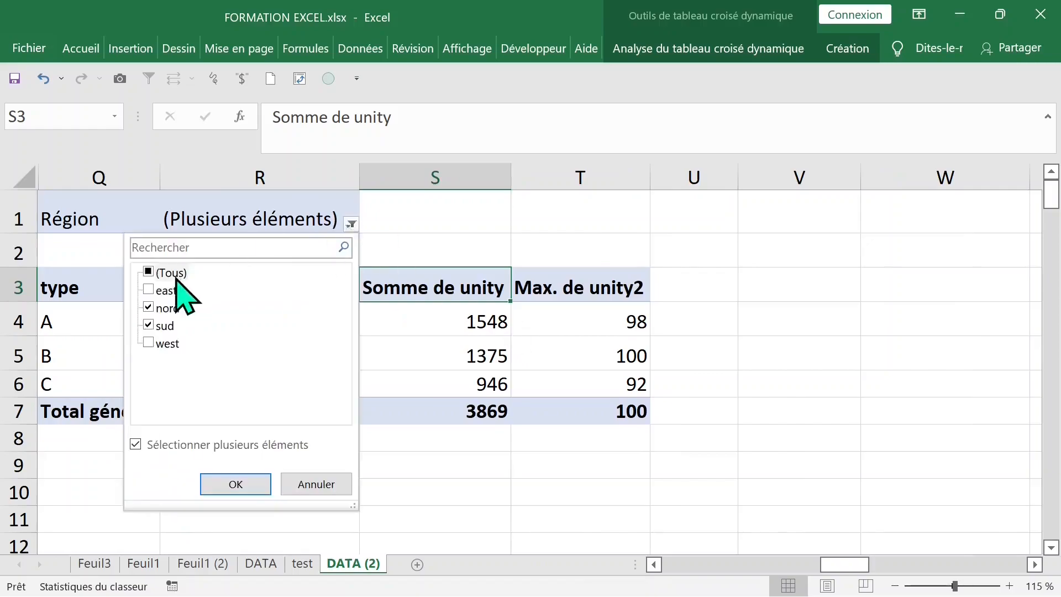
{"action": "left_click", "coordinate": [156, 273]}
{"action": "left_click", "coordinate": [148, 273]}
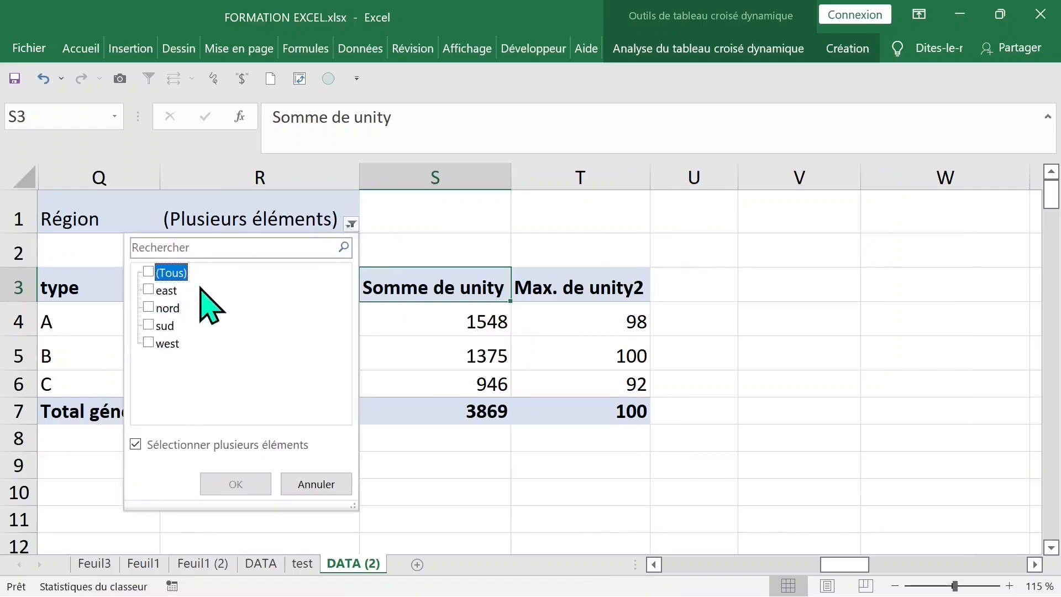
{"action": "left_click", "coordinate": [149, 291]}
{"action": "left_click", "coordinate": [148, 343]}
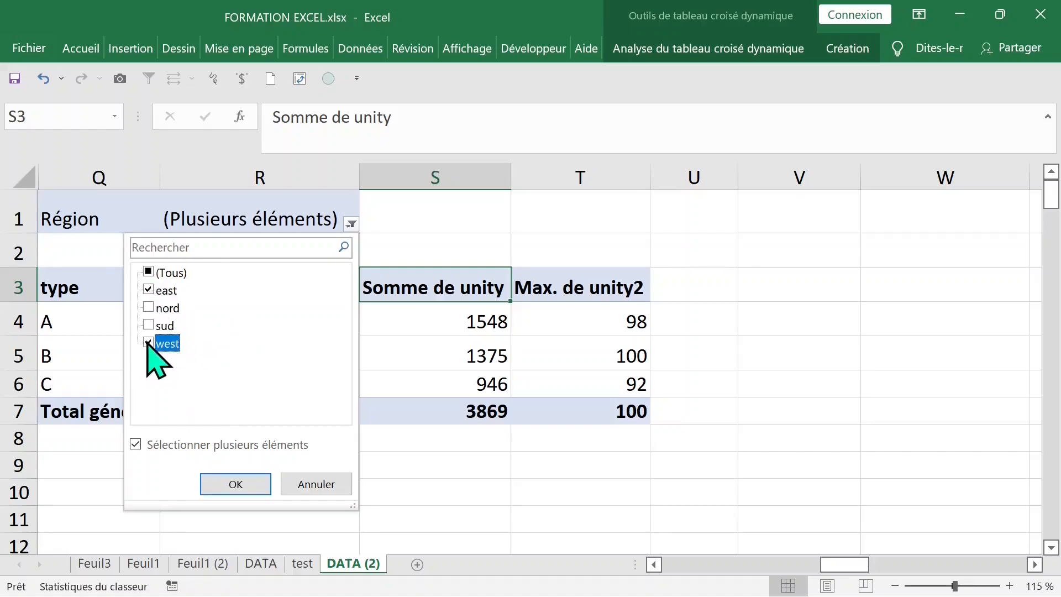
{"action": "left_click", "coordinate": [235, 485]}
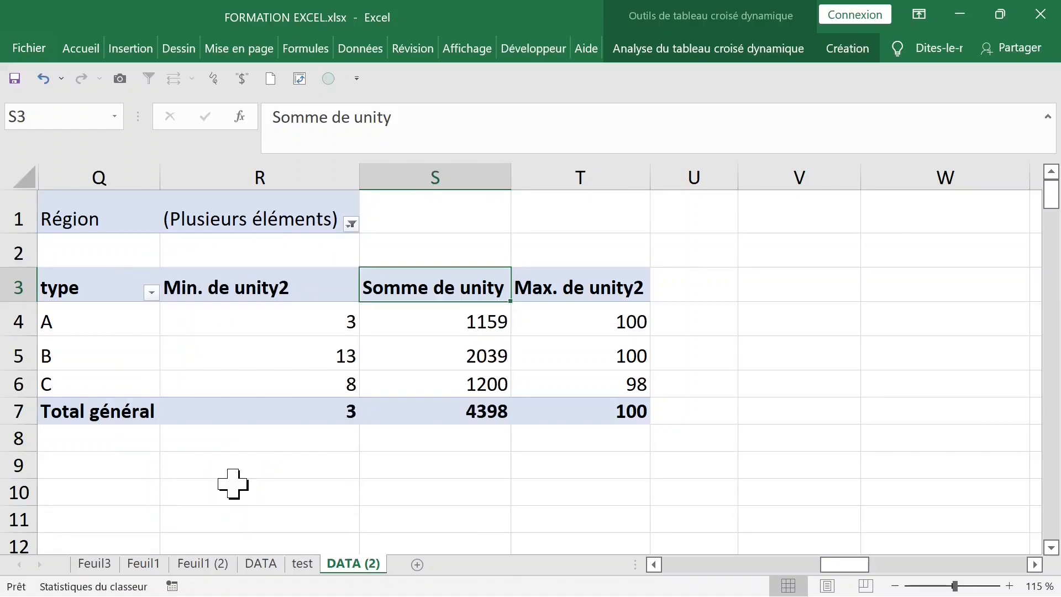
Set the Région filter back to all regions (Tous).
{"action": "left_click", "coordinate": [351, 224]}
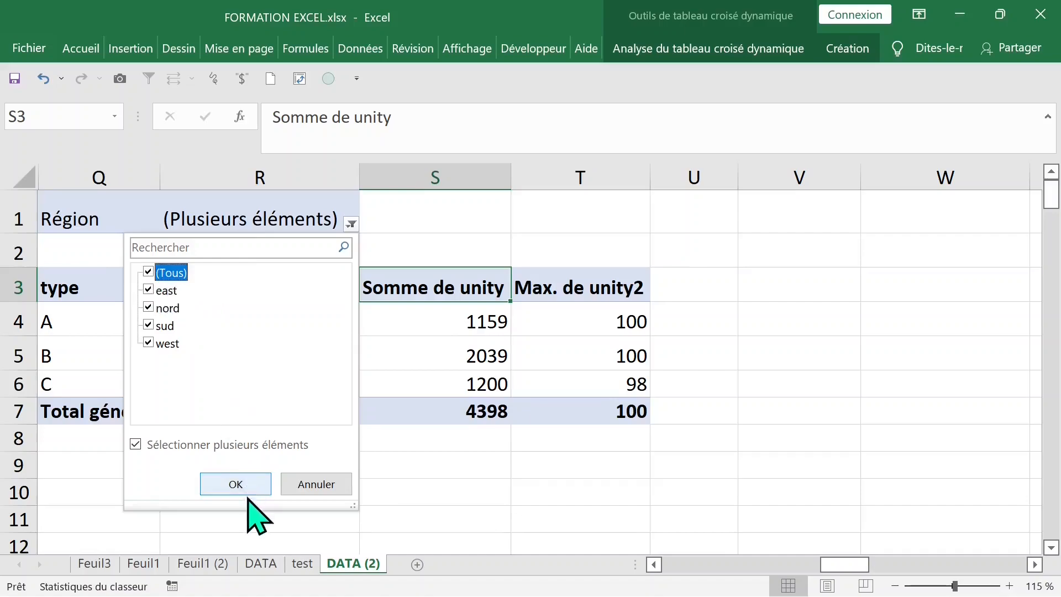
{"action": "left_click", "coordinate": [238, 485]}
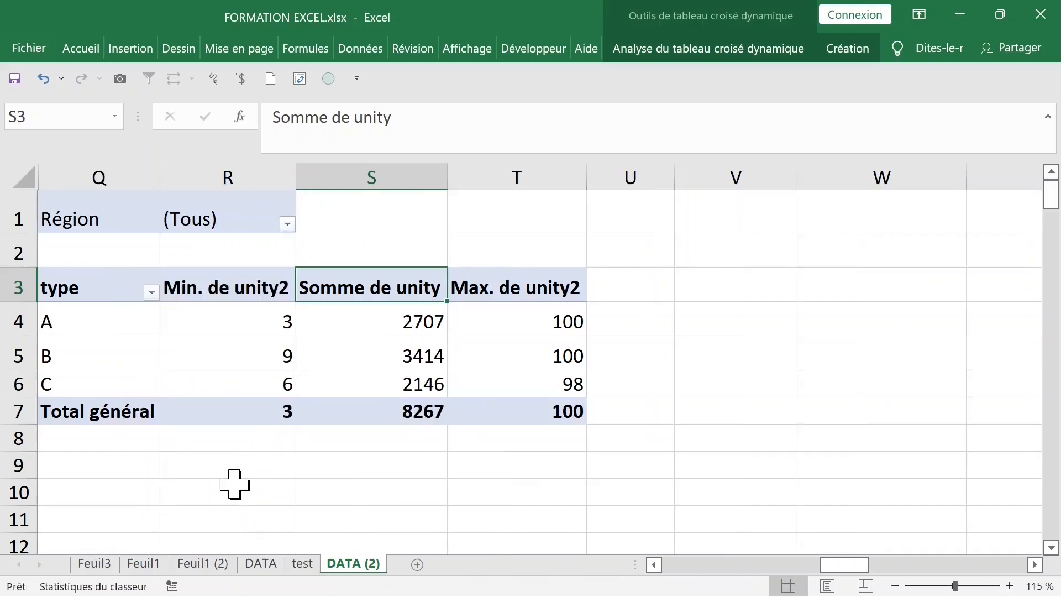